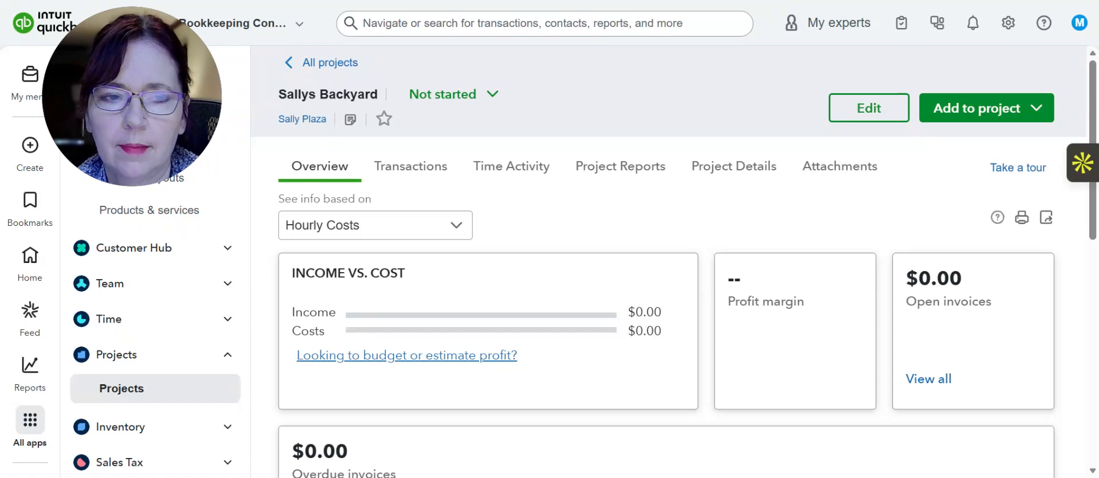
Create a new estimate from the open project and close the estimate's settings pane
click(973, 113)
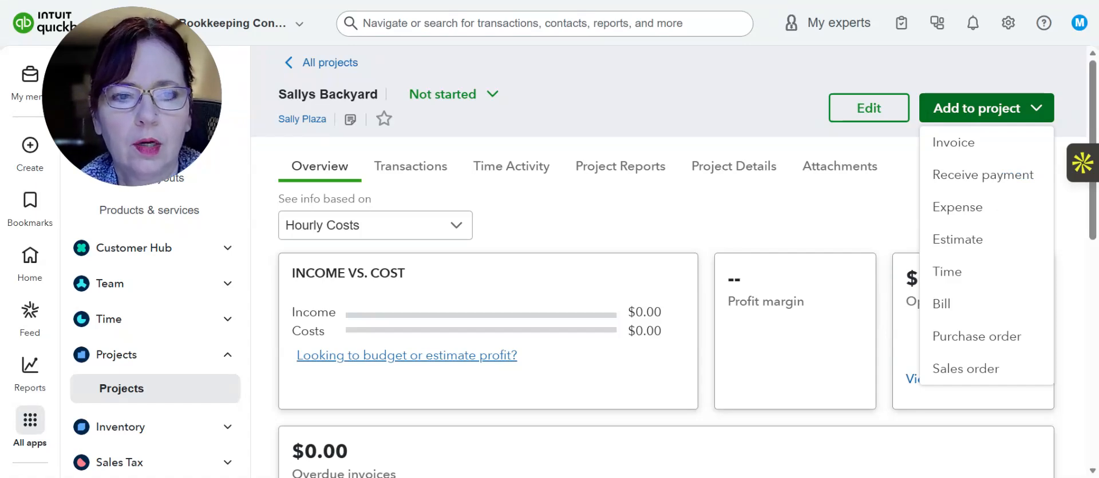
click(956, 247)
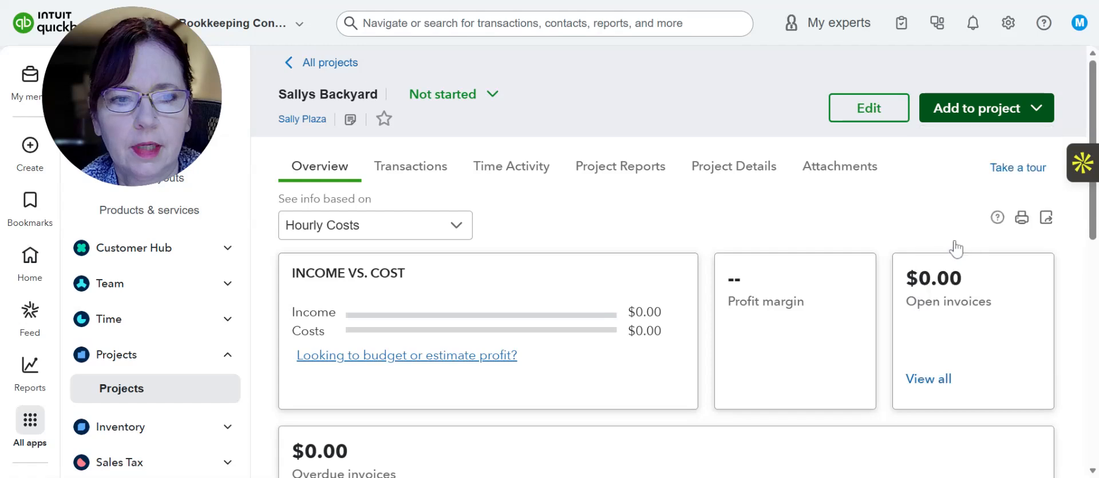
scroll(1013, 154, down, 3)
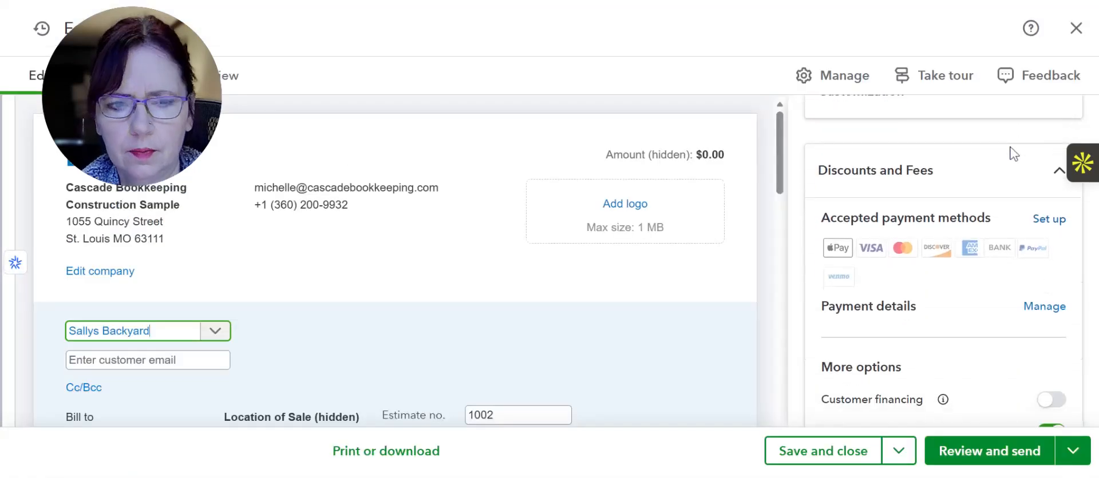
scroll(1013, 154, up, 3)
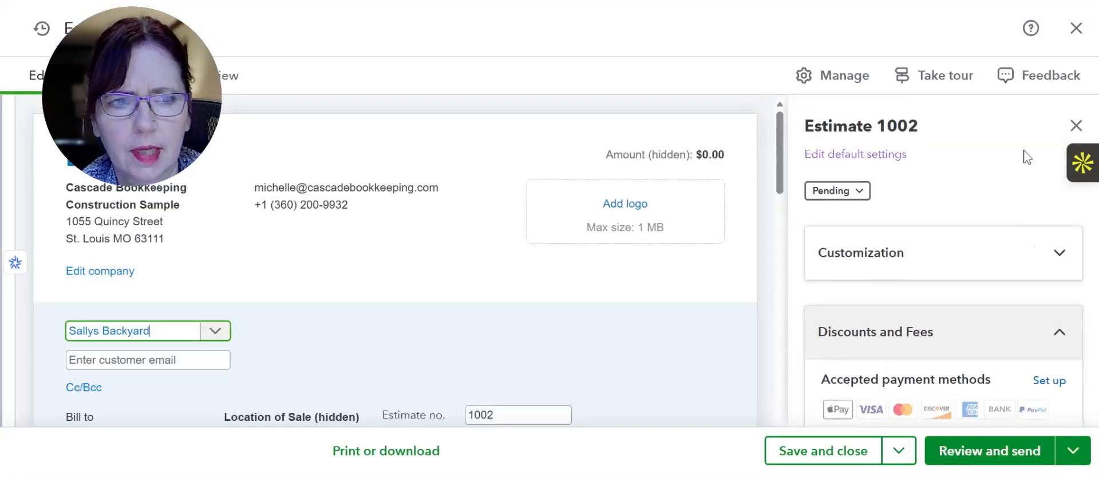
click(1075, 125)
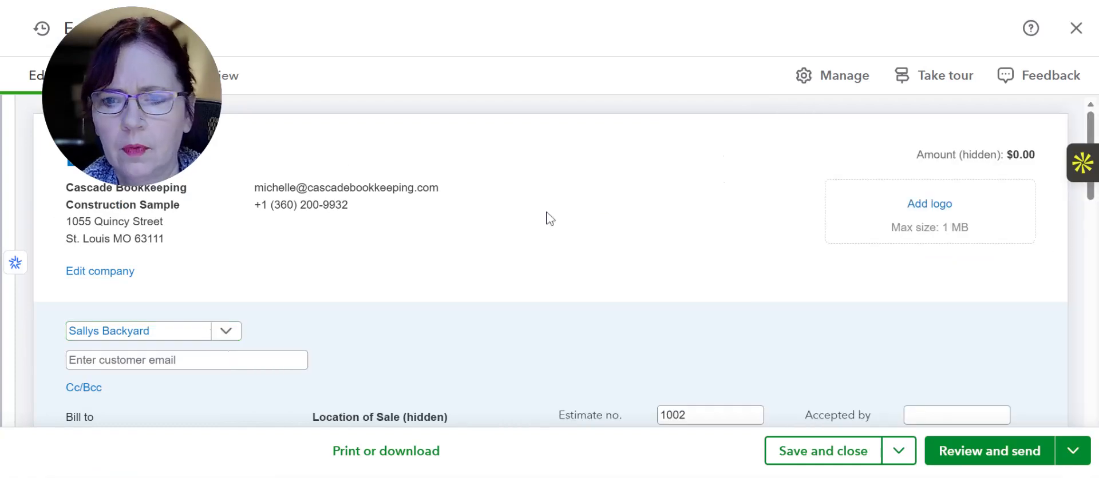
Check the estimate's assigned project and its bill-to details
scroll(550, 216, down, 1)
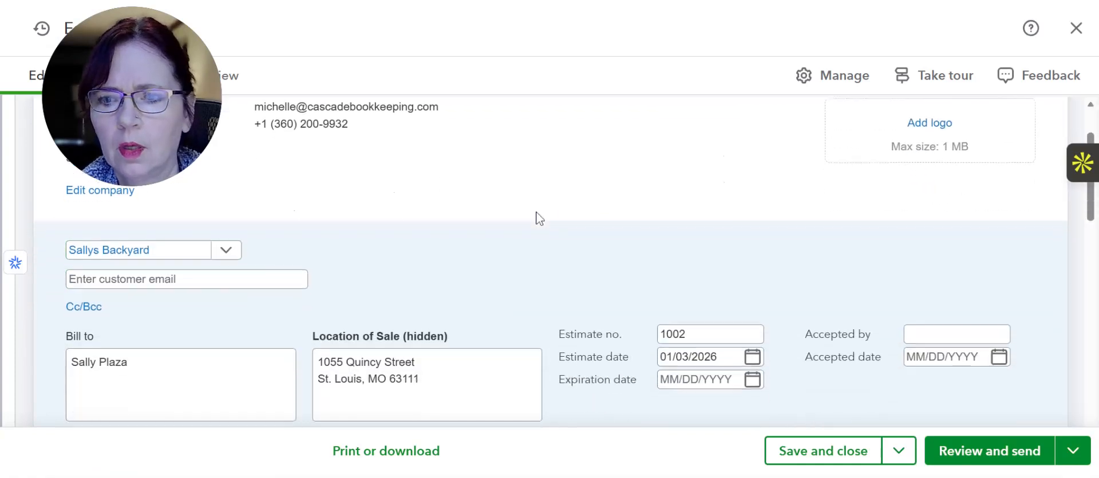
click(177, 257)
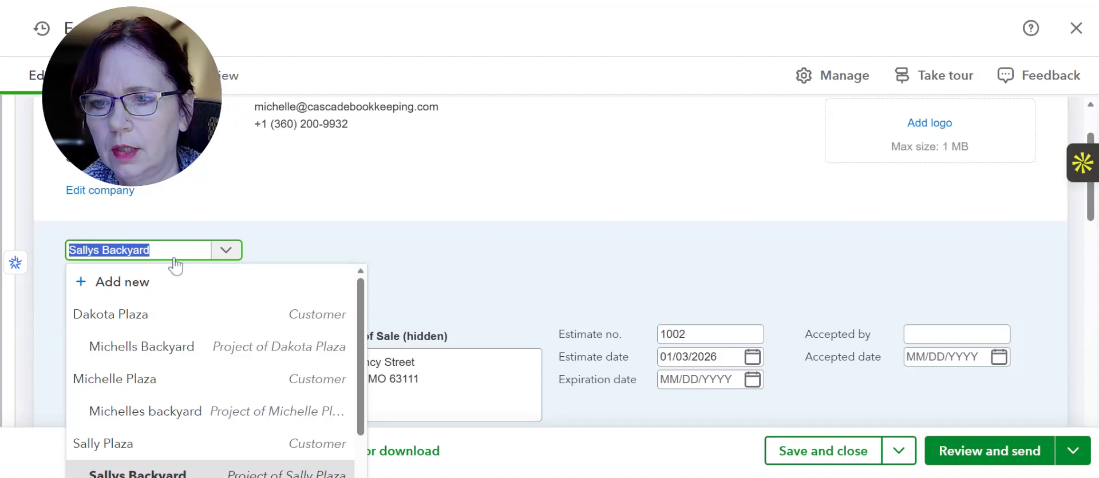
click(307, 228)
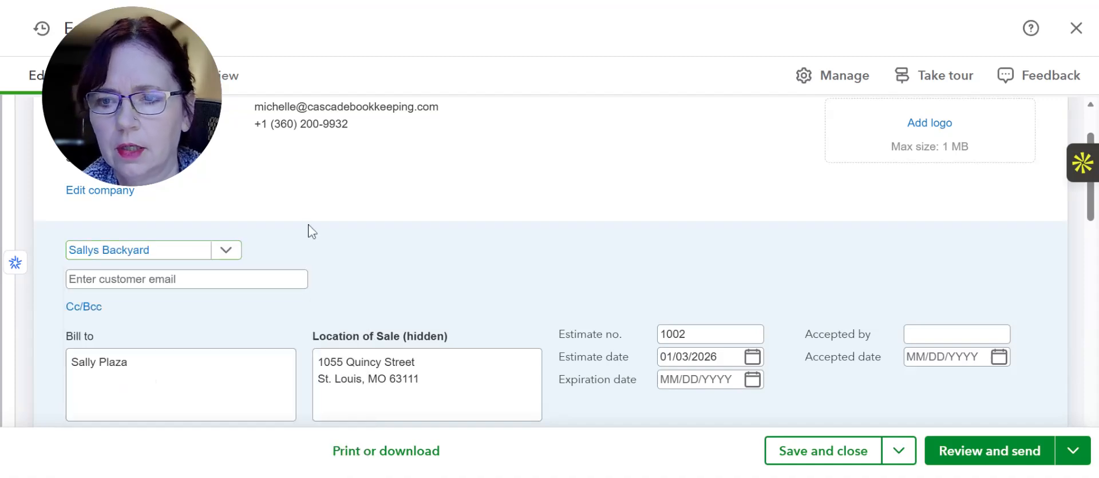
scroll(422, 194, down, 2)
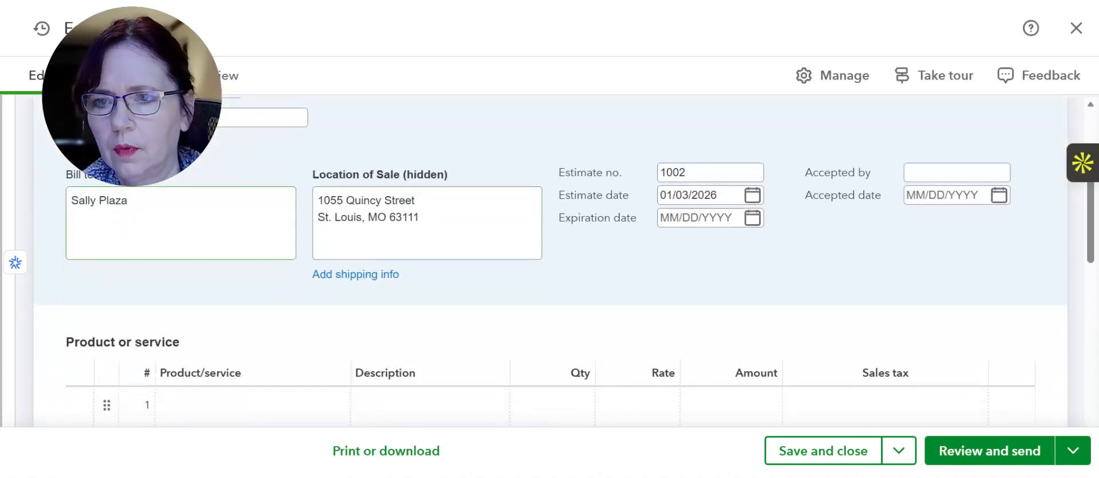
click(129, 202)
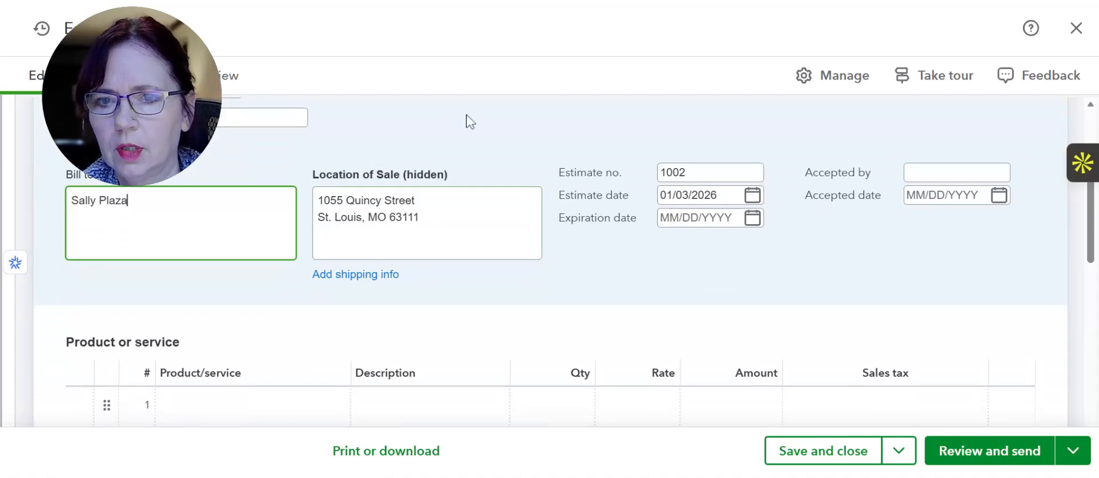
Choose Project Costs as the product/service on the estimate's first line
scroll(558, 171, down, 1)
click(275, 336)
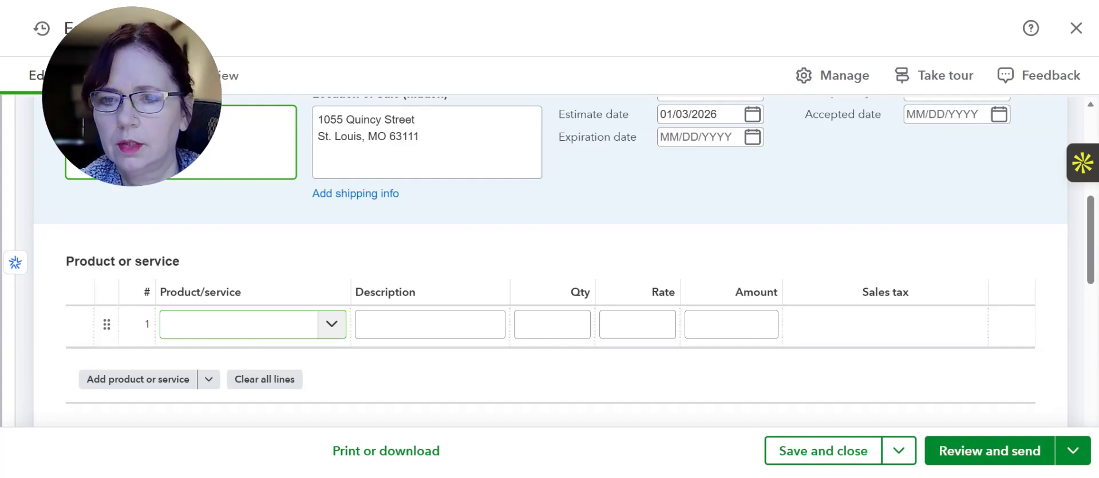
click(275, 337)
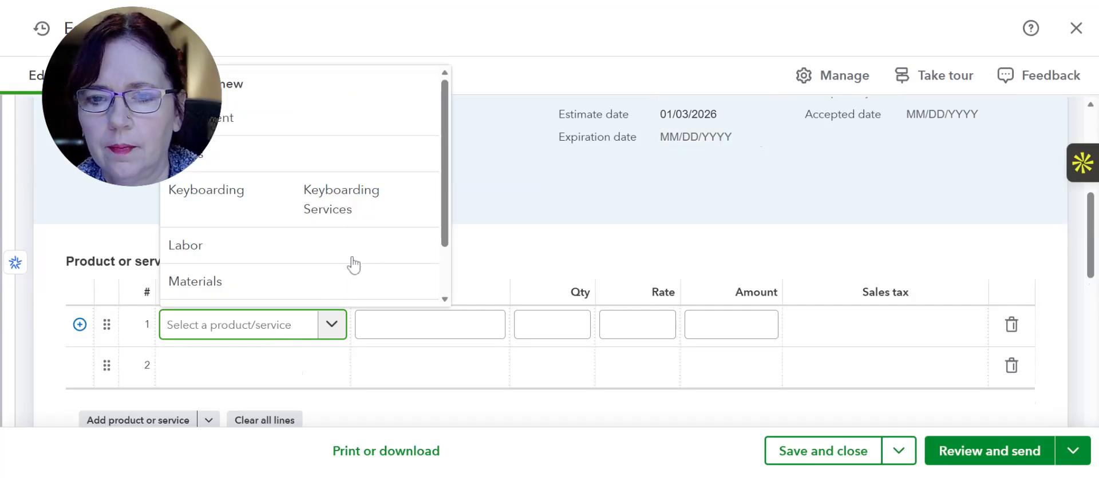
click(428, 266)
Replace the first line's product/service with Labor and set its amount to 600
click(282, 251)
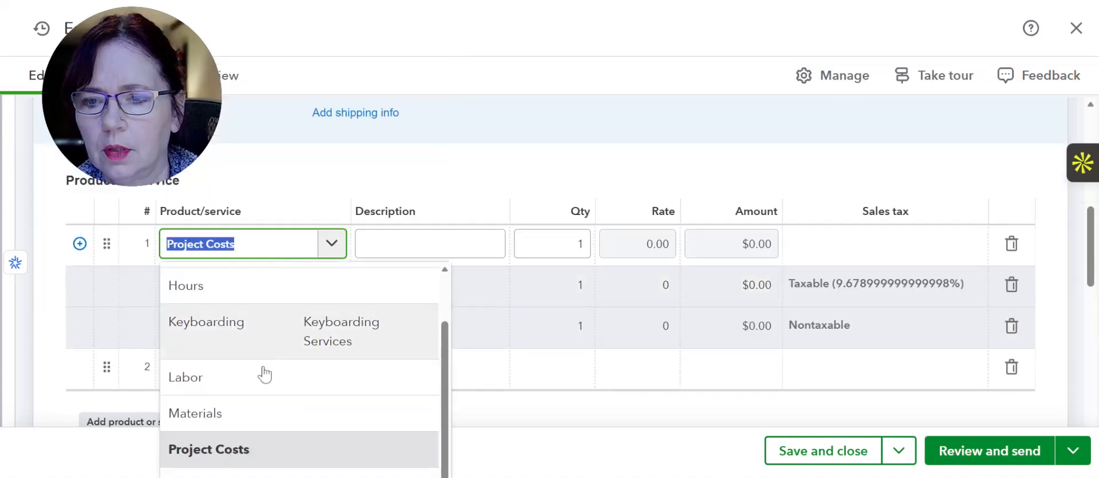
click(261, 382)
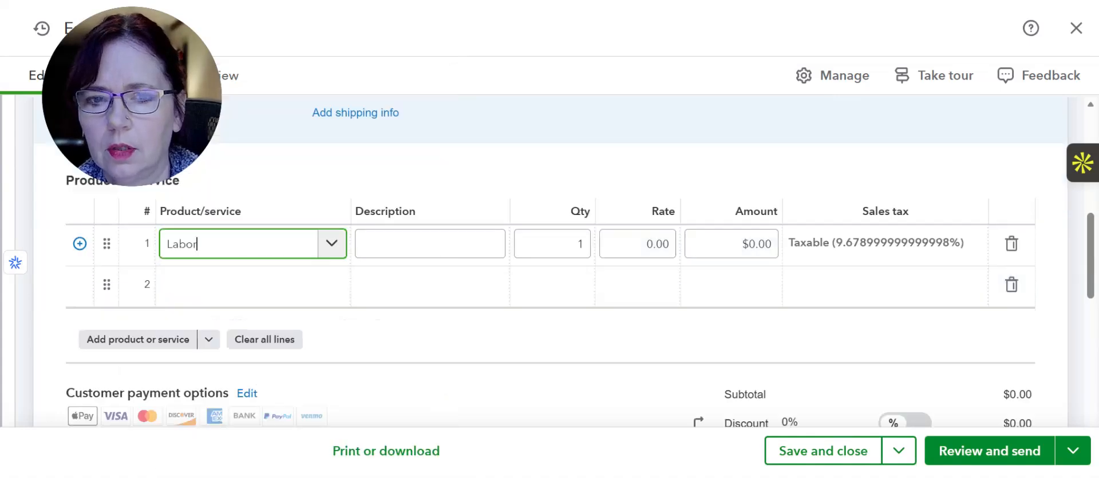
click(741, 245)
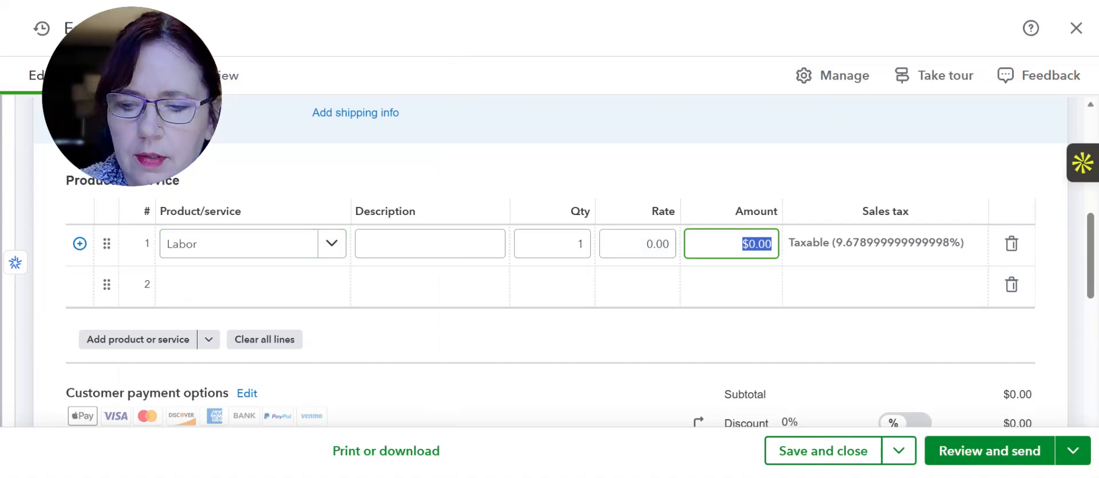
text(600)
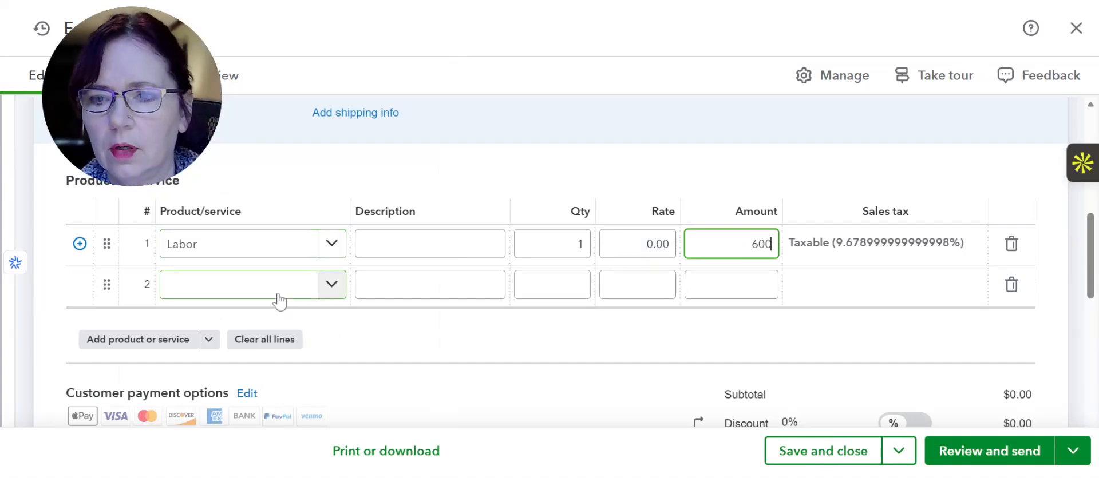
Add Materials as the estimate's second line with an amount of 1000
click(279, 297)
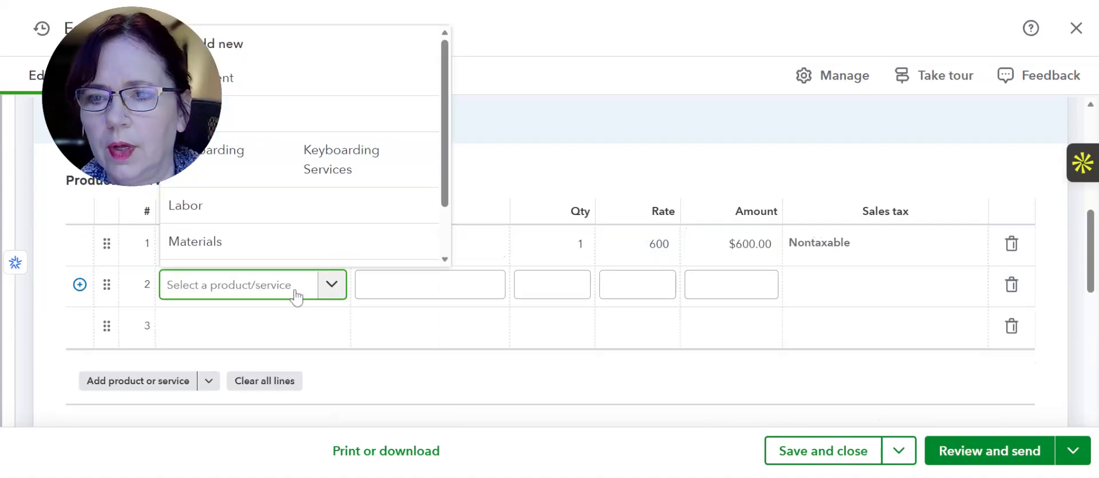
click(287, 245)
click(695, 285)
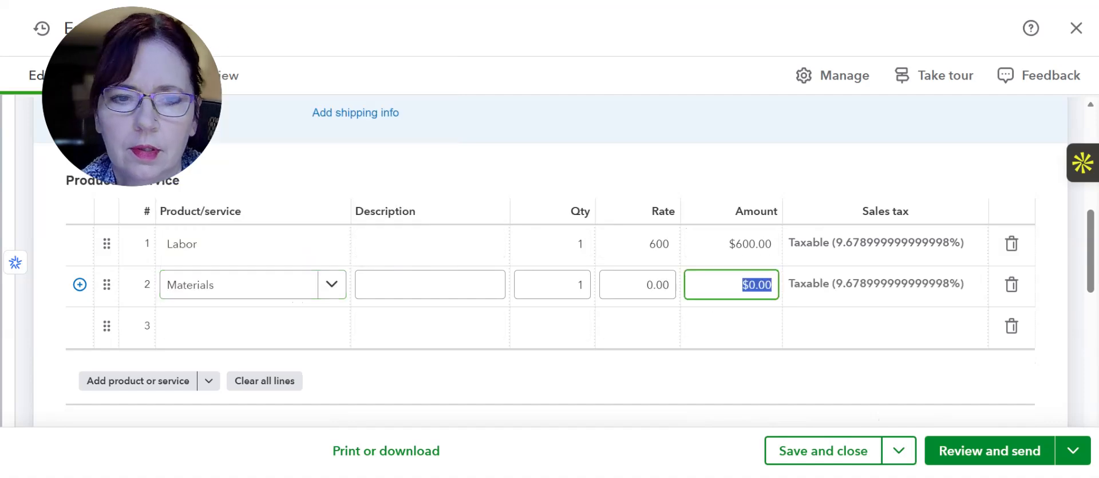
text(1000)
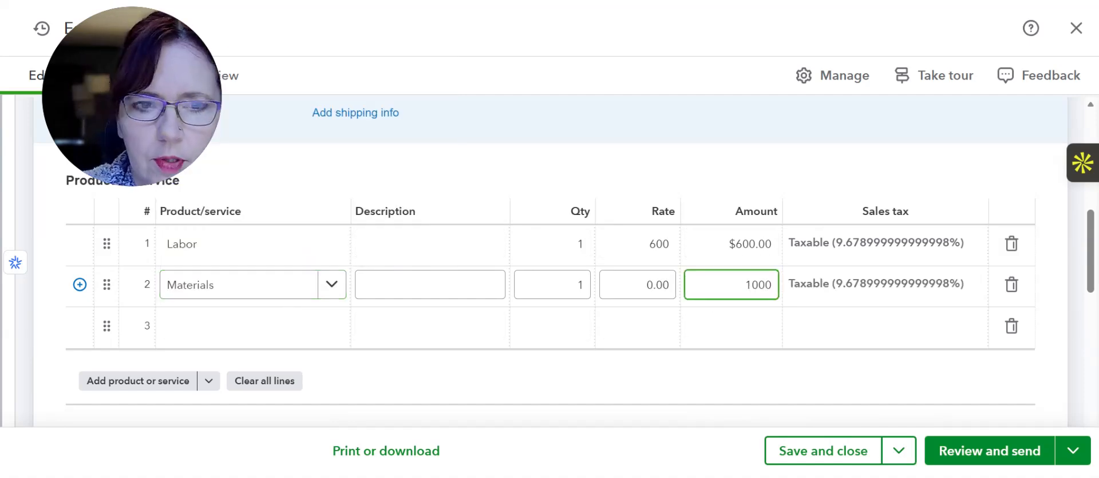
Add Equipment as the estimate's third line with an amount of 500
click(199, 333)
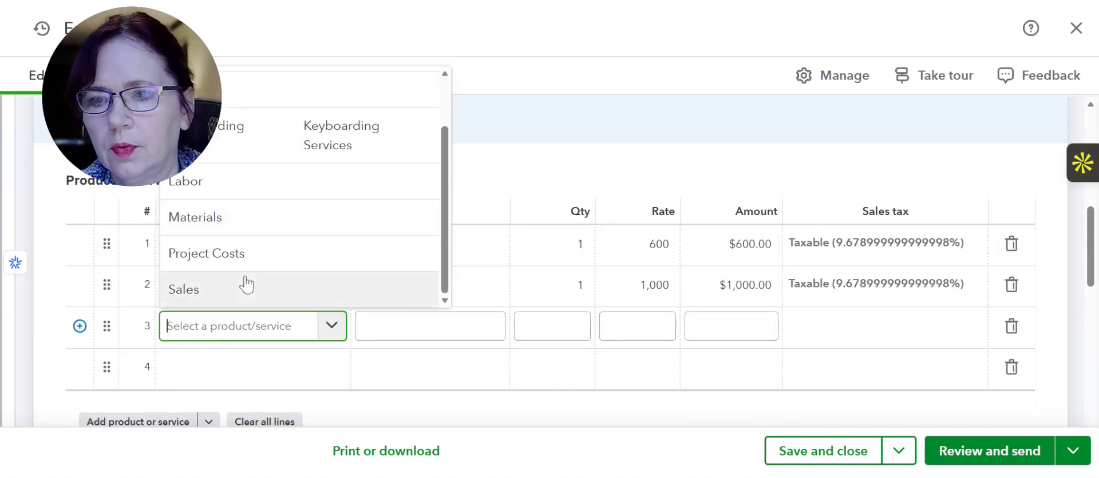
scroll(246, 284, up, 2)
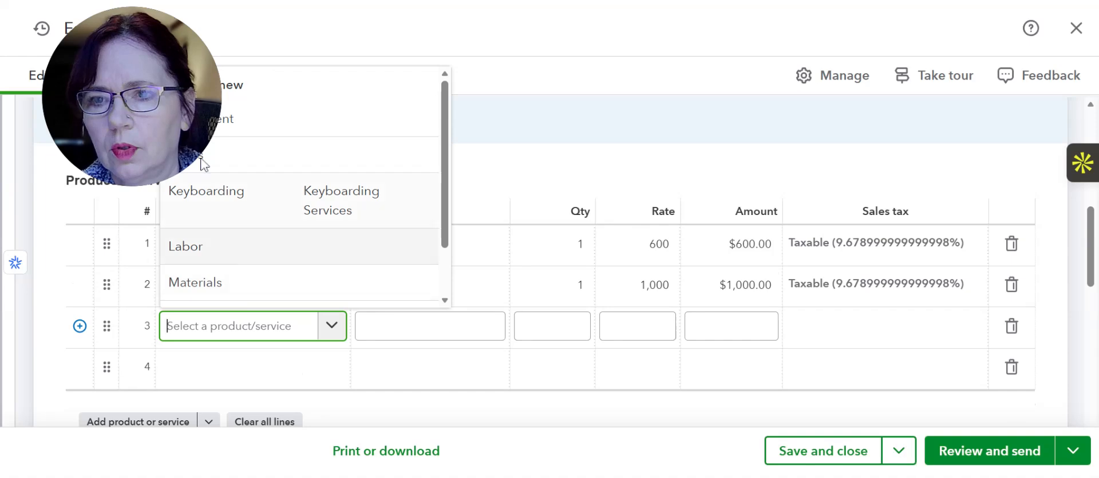
click(270, 131)
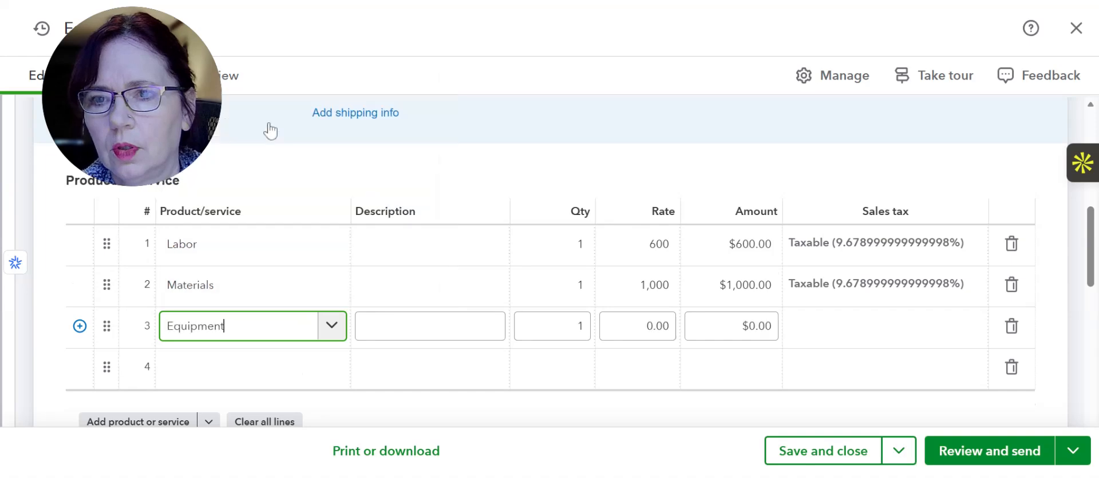
click(761, 329)
text(500)
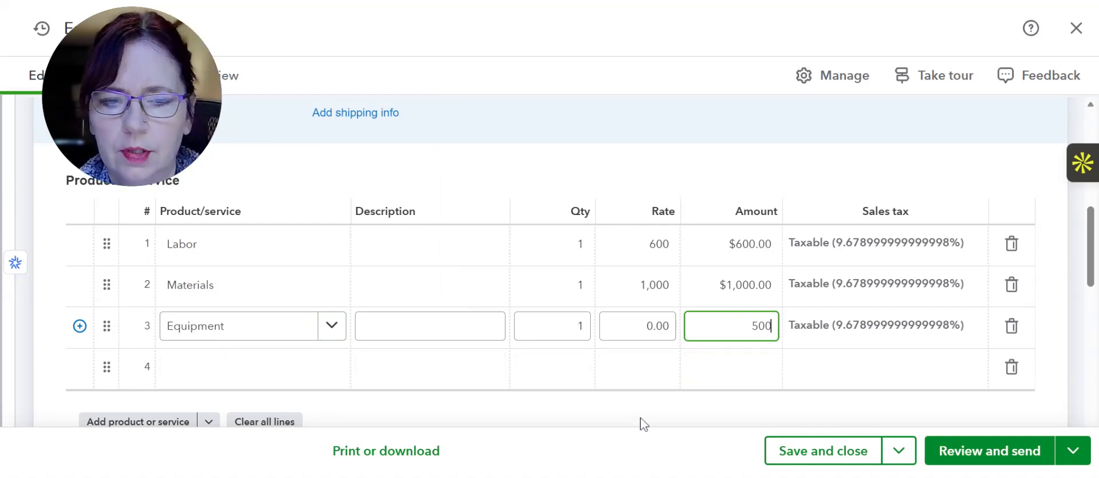
click(644, 424)
Review the estimate's line items, sales tax, total and header details
scroll(630, 194, down, 2)
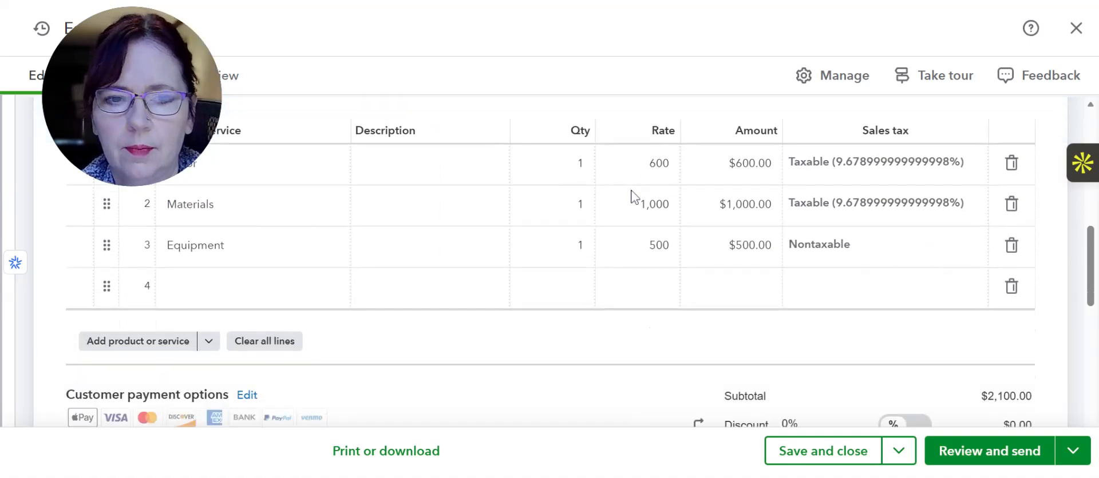
scroll(630, 194, down, 2)
scroll(1016, 274, down, 3)
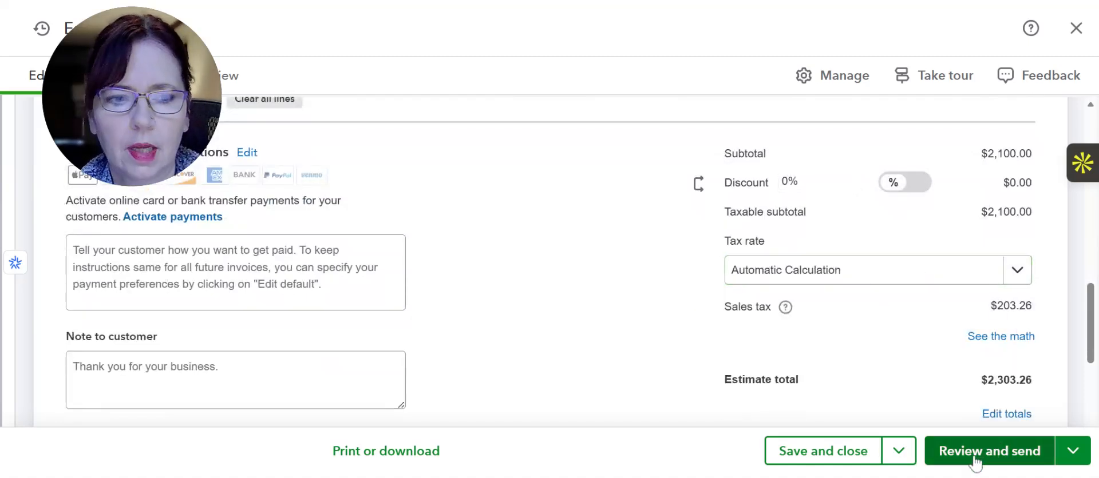
scroll(609, 305, up, 3)
scroll(610, 306, up, 3)
scroll(609, 307, up, 3)
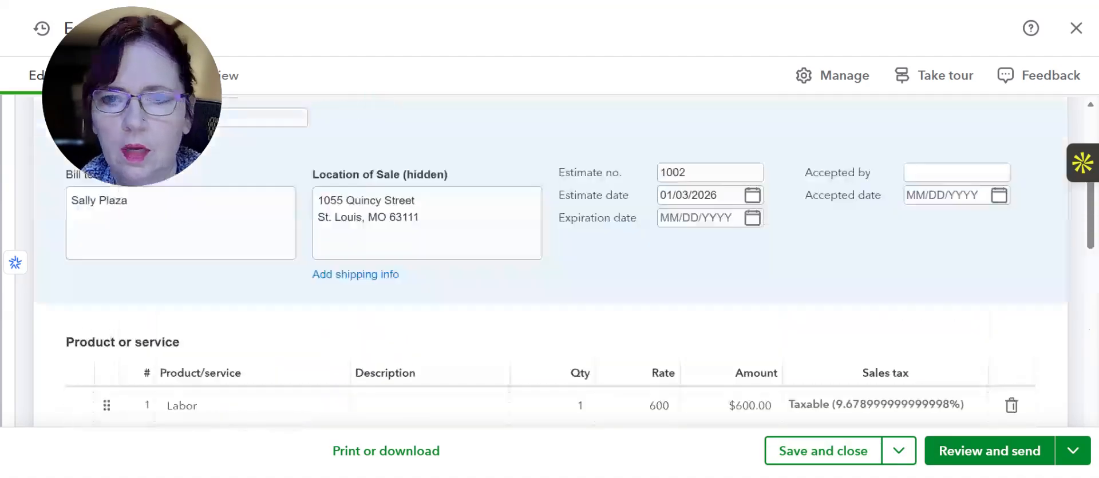
scroll(609, 306, down, 3)
click(608, 298)
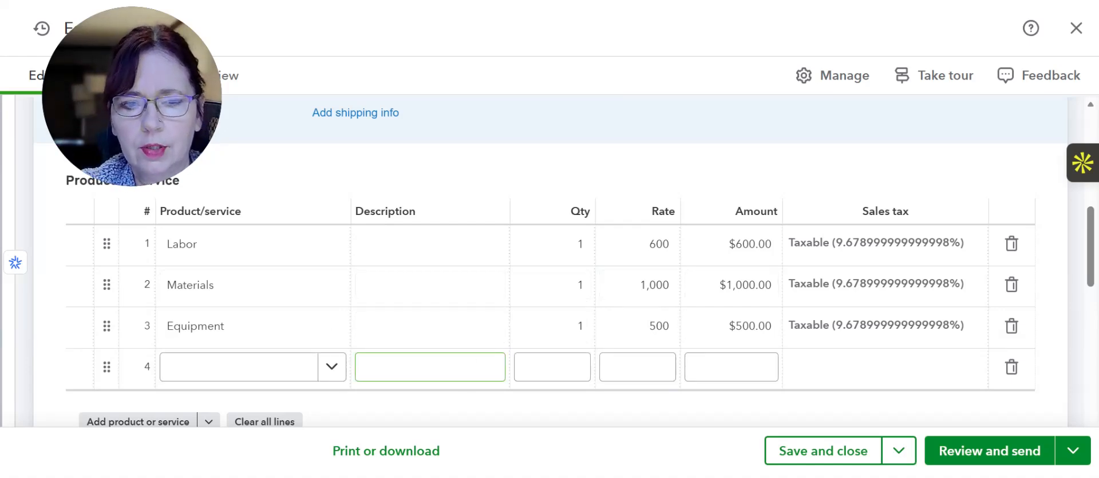
Close the estimate without saving it
scroll(643, 216, up, 3)
click(1079, 34)
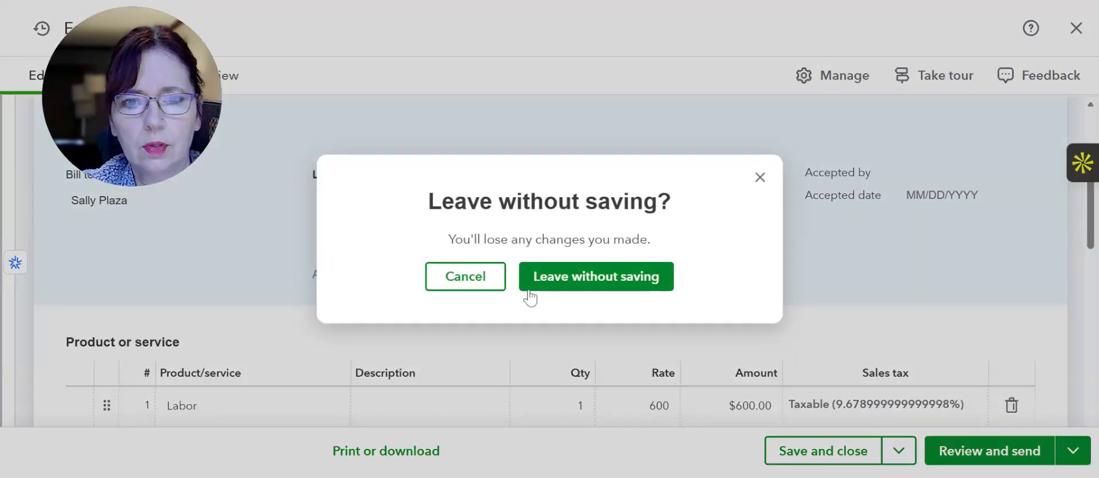
click(538, 282)
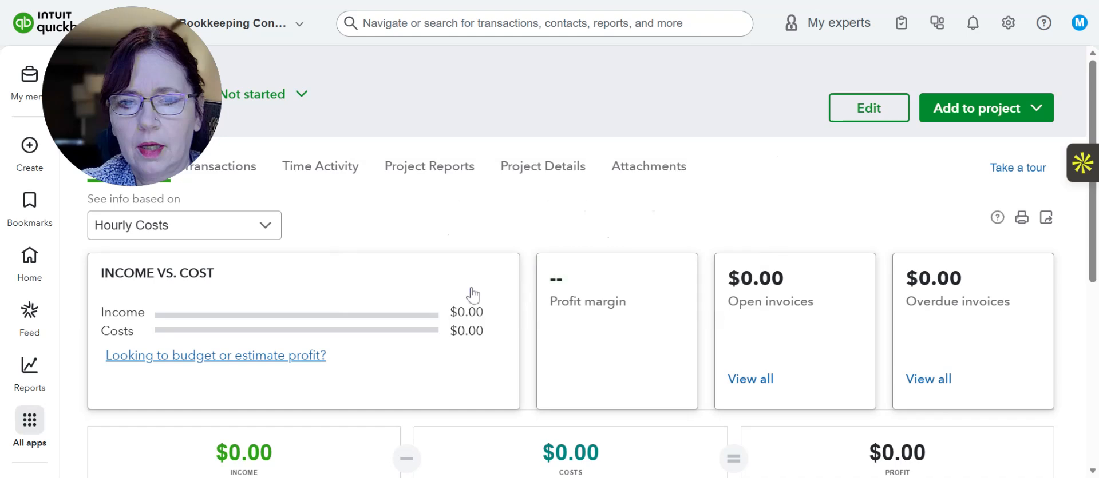
Open the Products & services list
scroll(150, 344, down, 3)
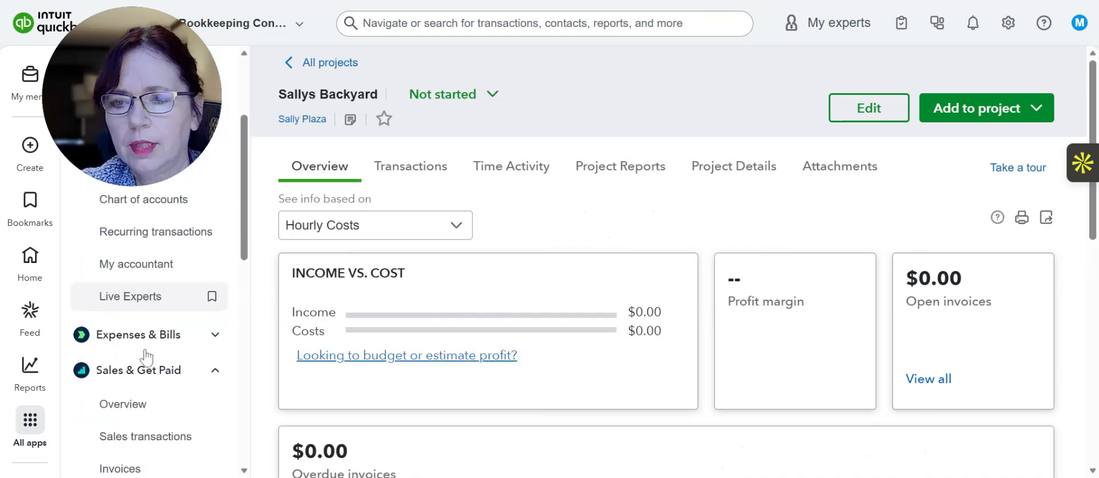
scroll(148, 359, down, 3)
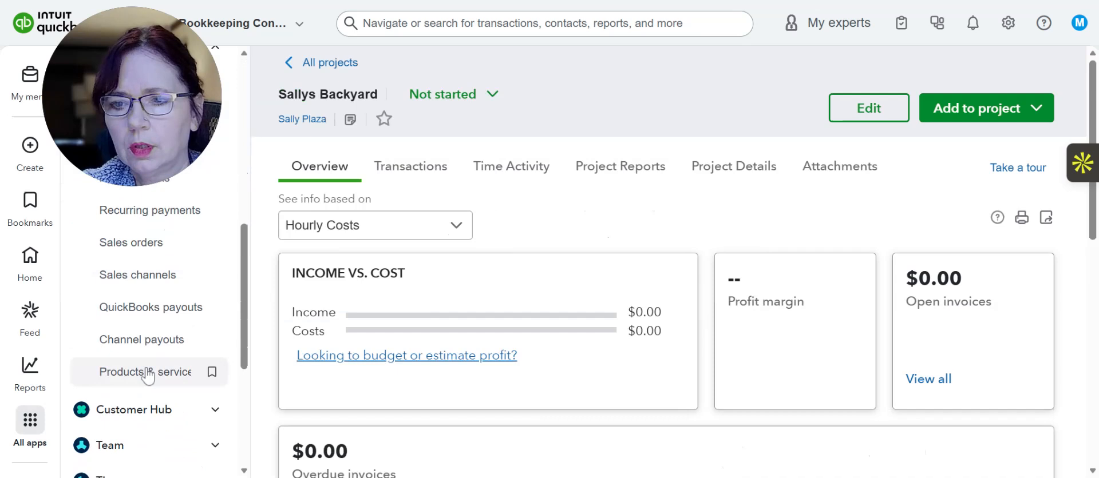
click(148, 376)
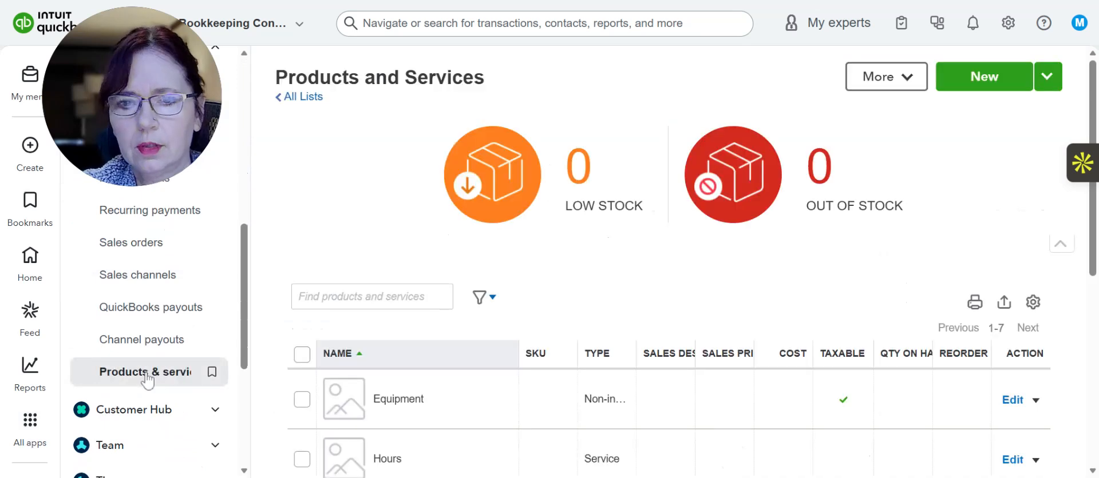
Create a new product/service of type Bundle and name it Job Costs
click(1016, 85)
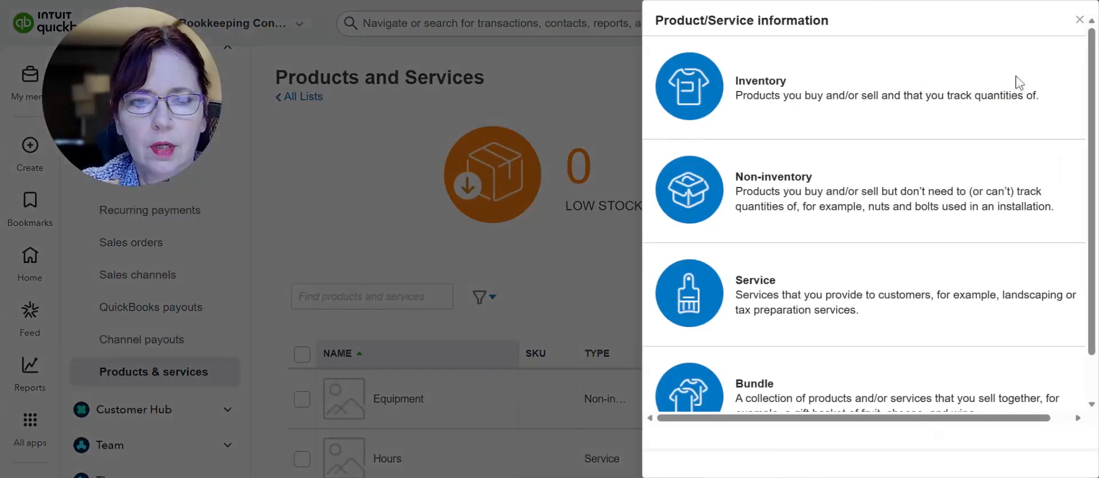
click(758, 396)
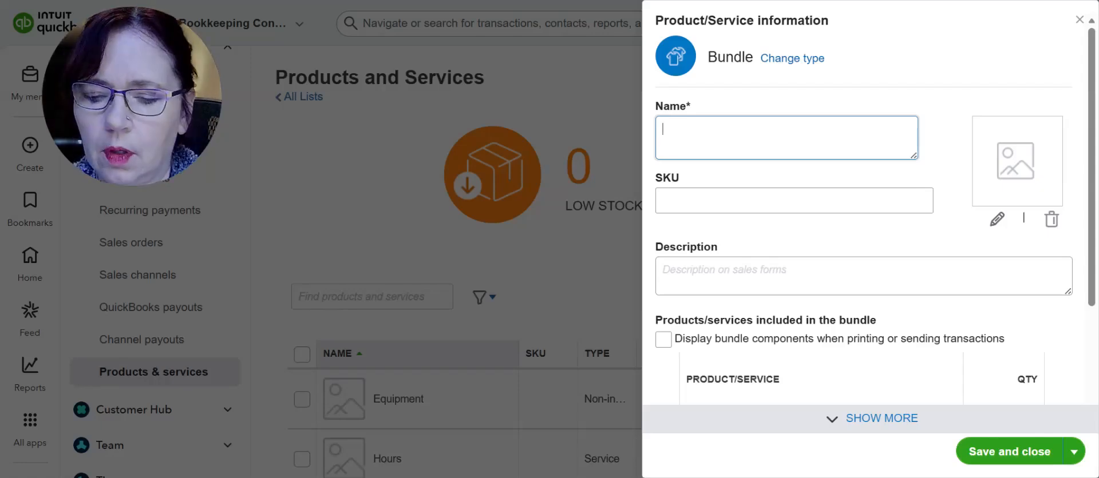
text(JOb )
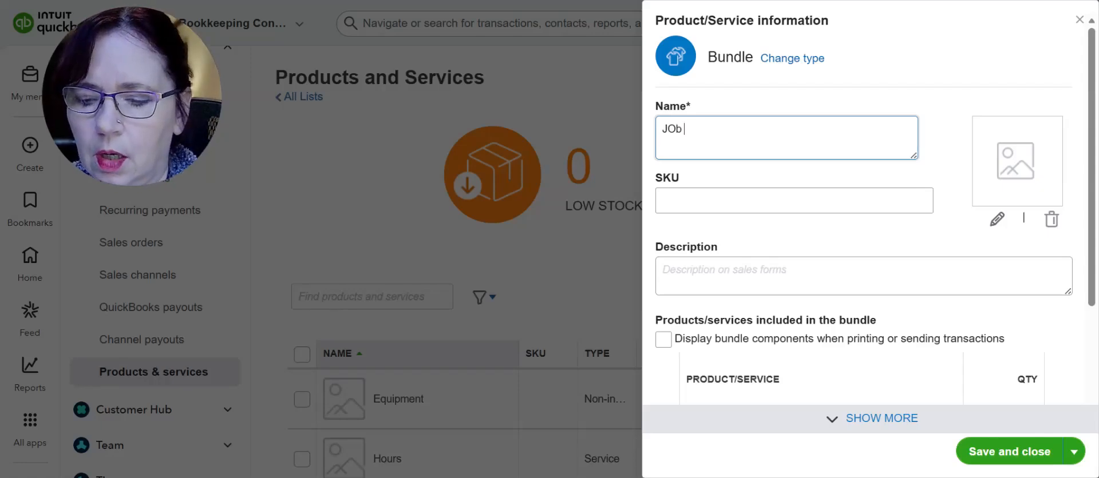
text(Code)
key(BackSpace)
key(BackSpace)
key(BackSpace)
key(BackSpace)
key(BackSpace)
key(BackSpace)
key(BackSpace)
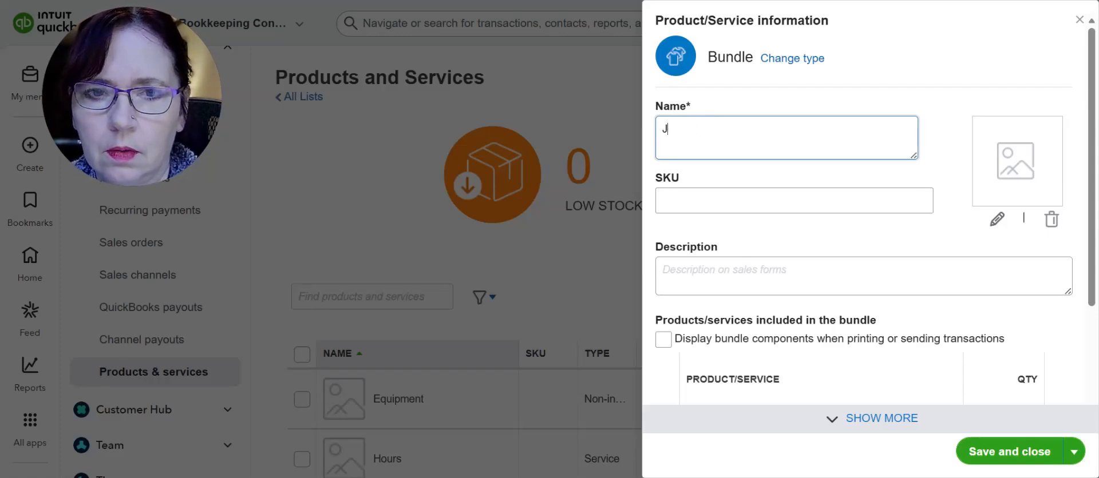
text(ob C)
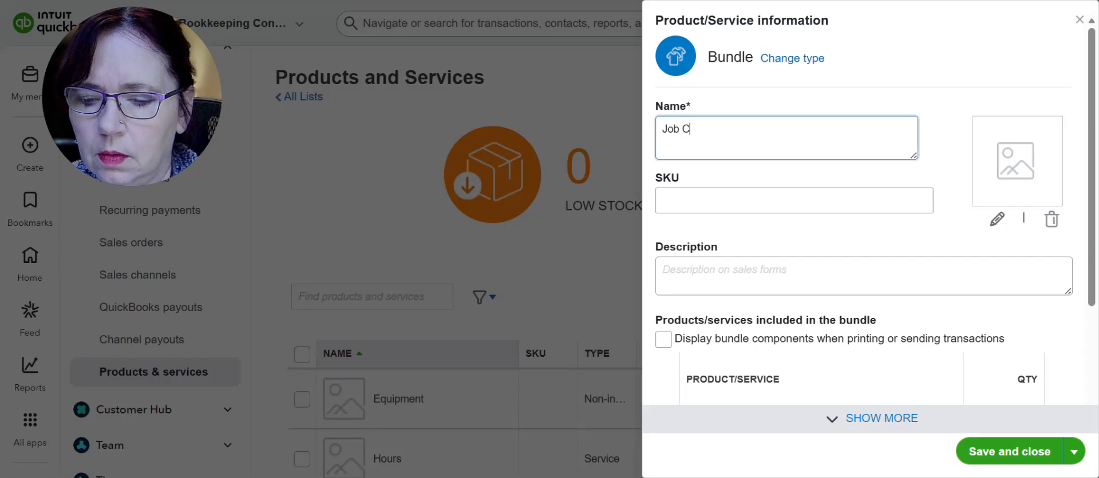
text(osts)
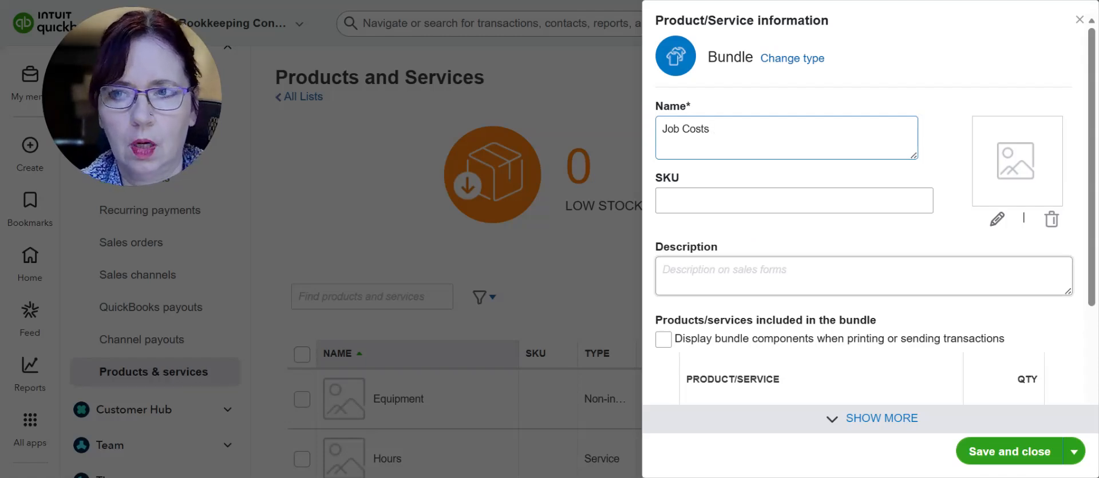
Set the bundle's description on sales forms to "Costs for Job"
click(724, 272)
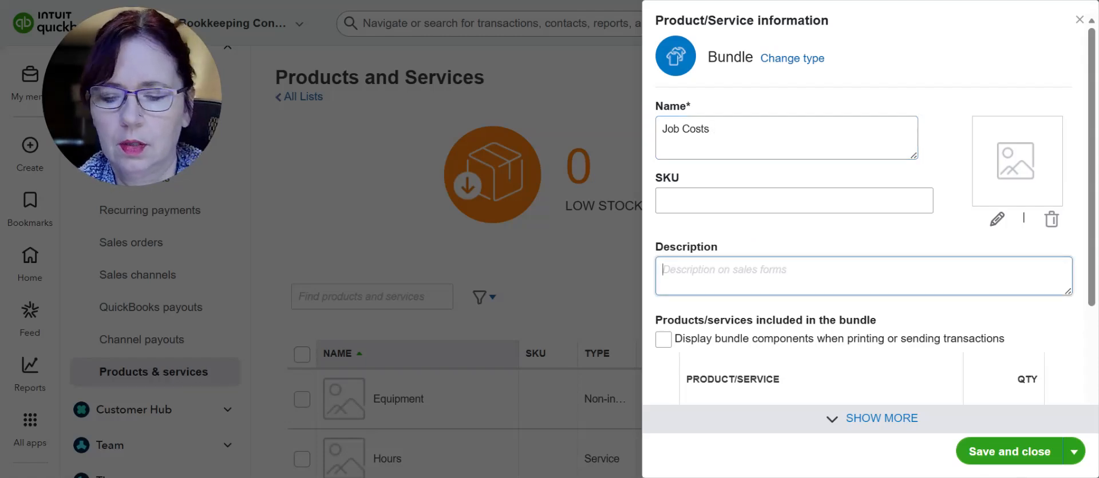
text(Costs for Job)
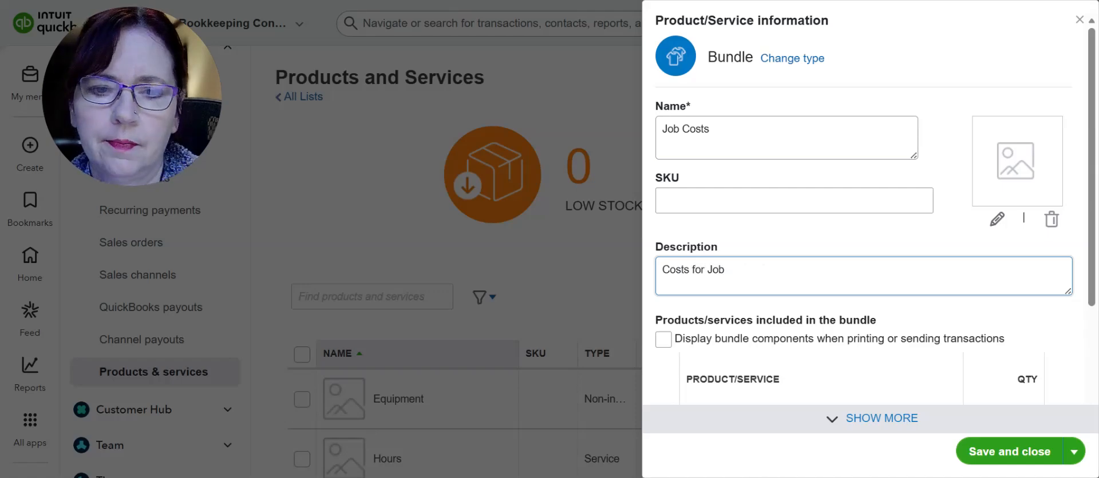
Add Labor as the first product/service included in the bundle
scroll(760, 174, down, 2)
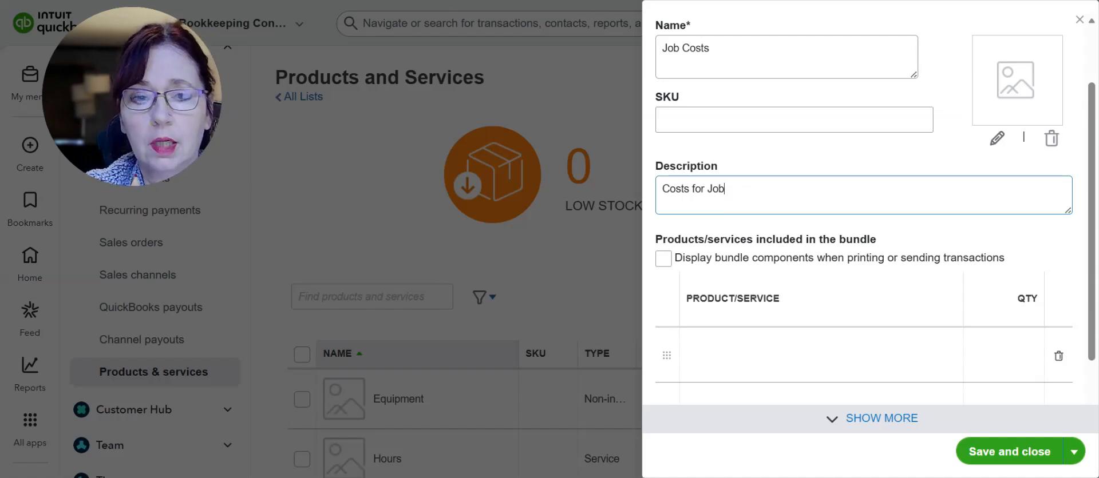
click(759, 362)
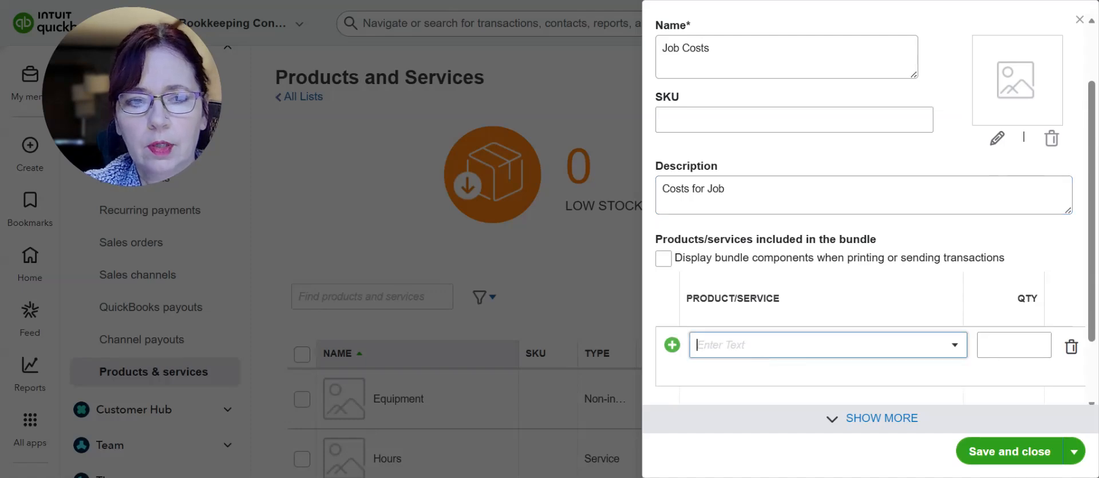
click(951, 348)
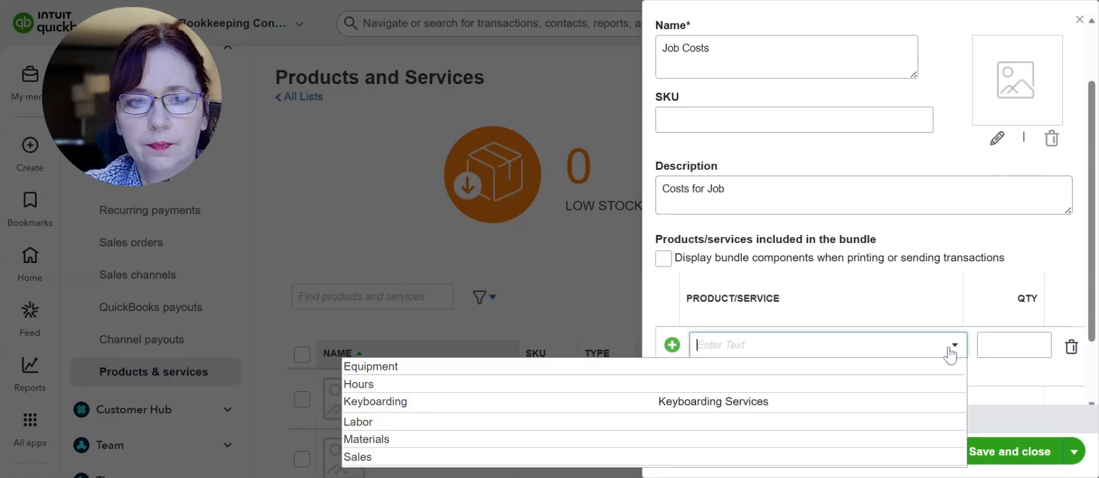
click(449, 433)
Insert a component line above Labor in the bundle and set it to Materials
scroll(768, 400, down, 2)
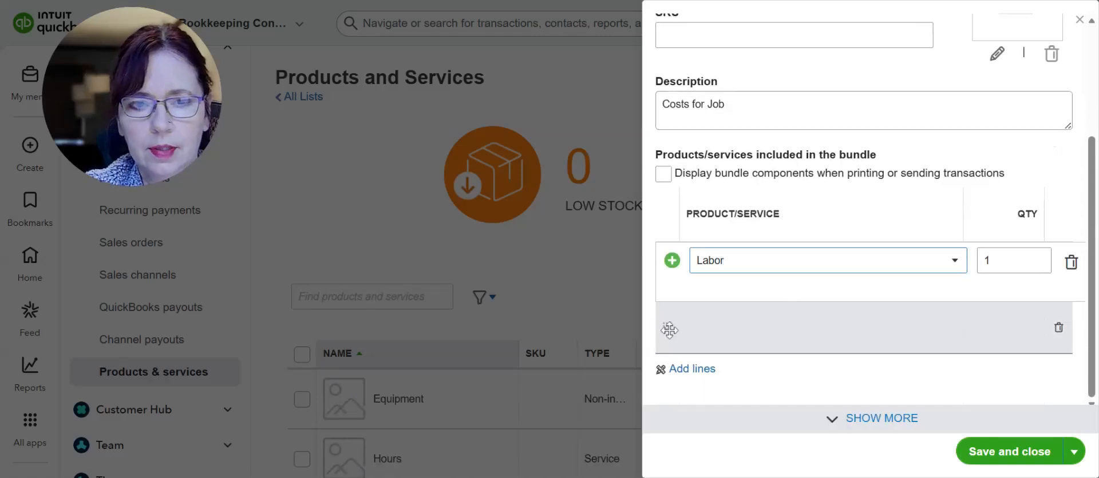
click(672, 260)
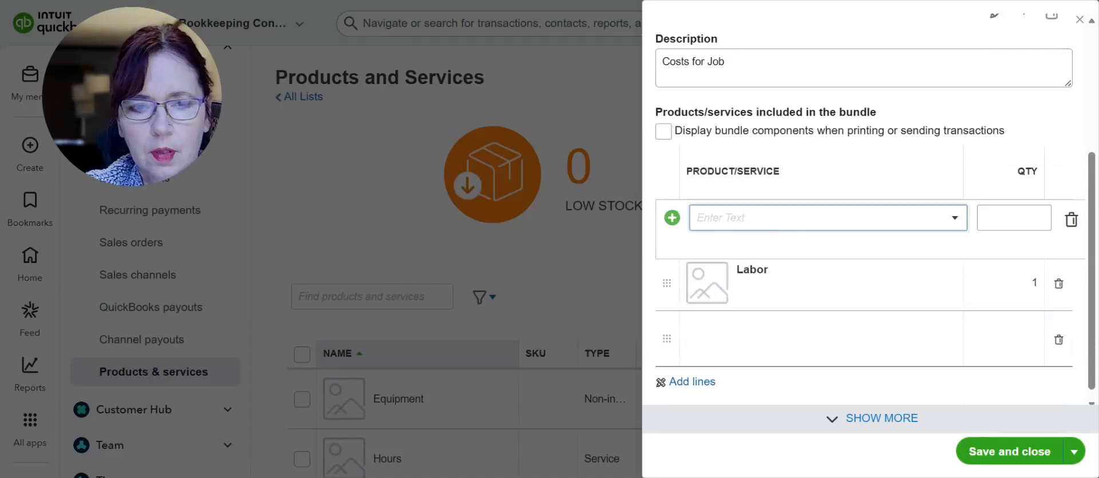
text(Materials)
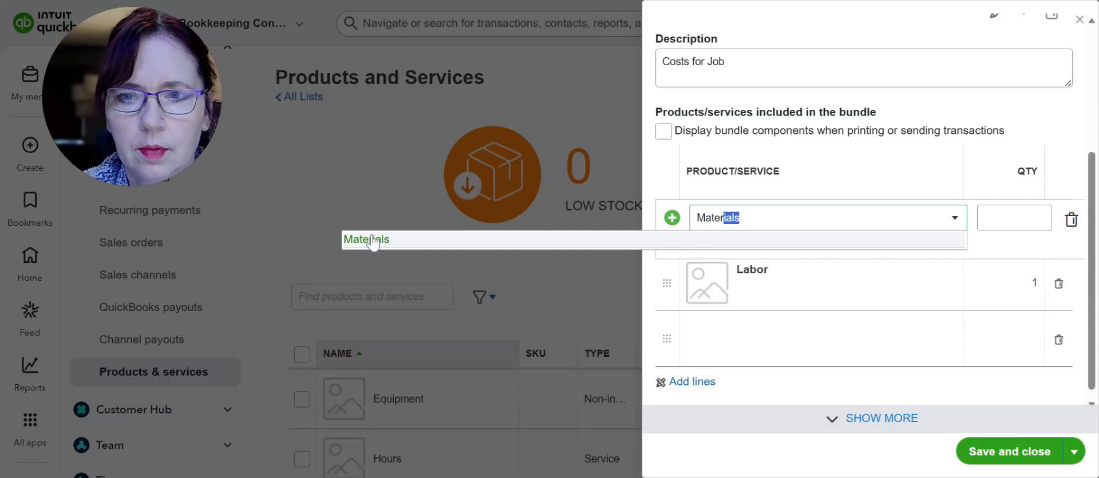
click(367, 239)
Add Equipment as the bundle's third component, below Labor
click(708, 340)
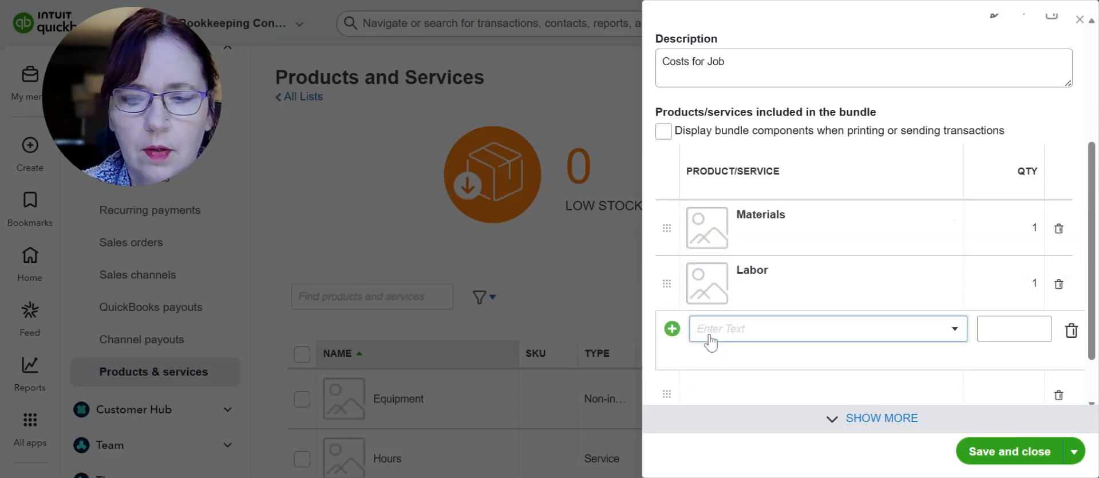
text(Eq)
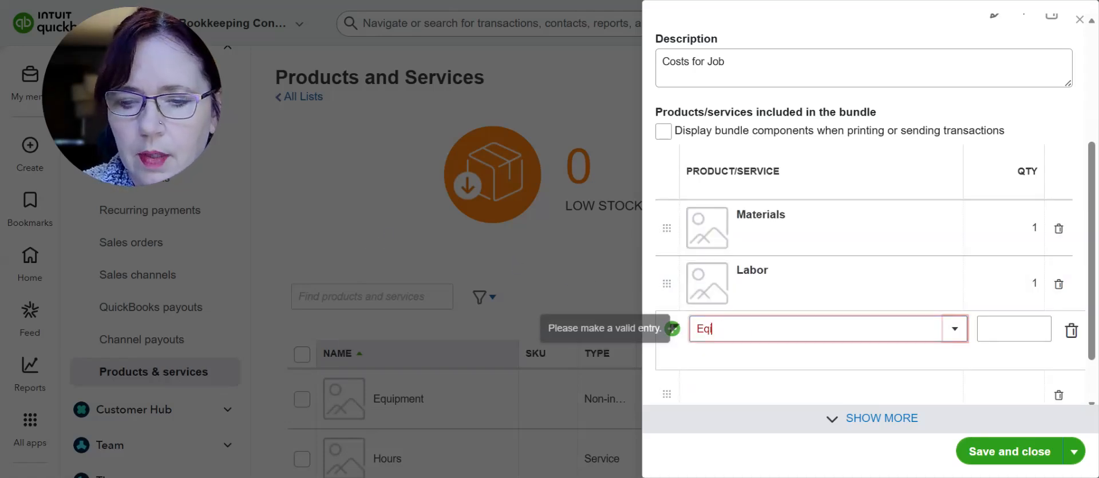
text(iuipment)
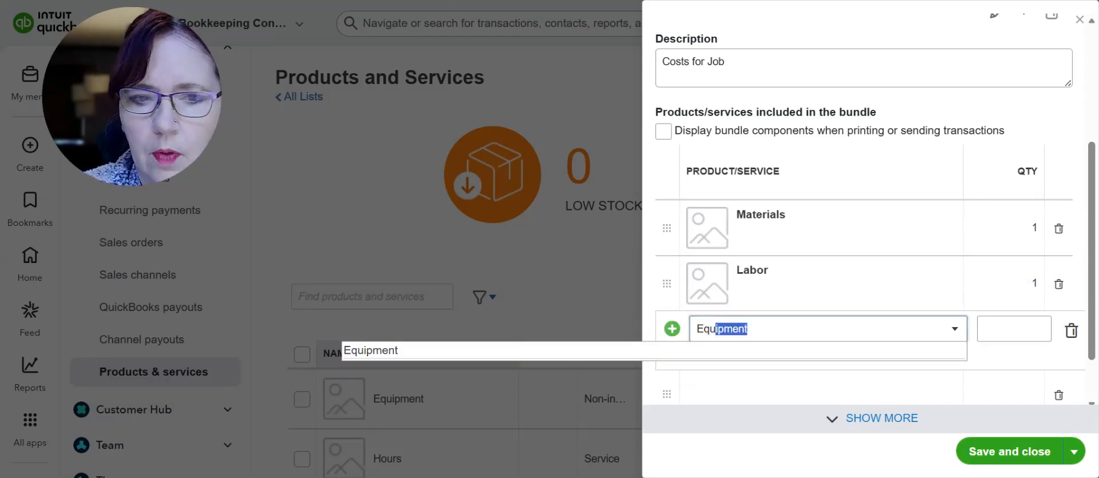
click(411, 351)
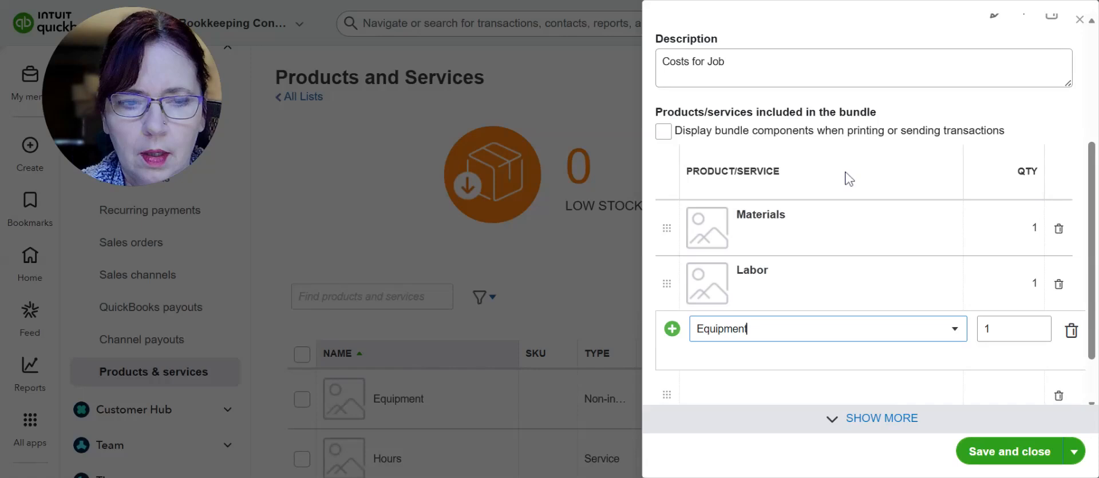
Check the bundle's name, description and components, and save and close it
scroll(849, 179, up, 4)
scroll(846, 177, down, 5)
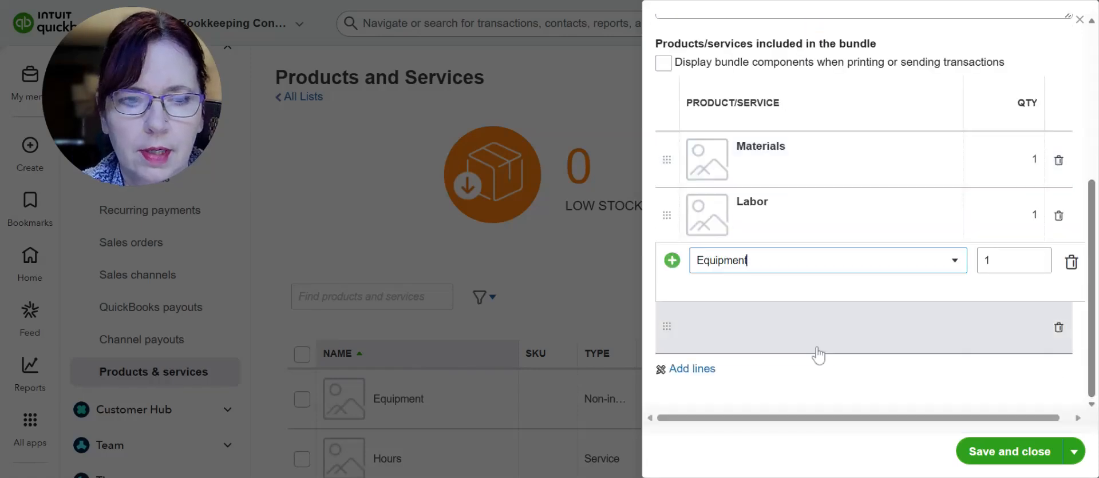
scroll(858, 189, up, 4)
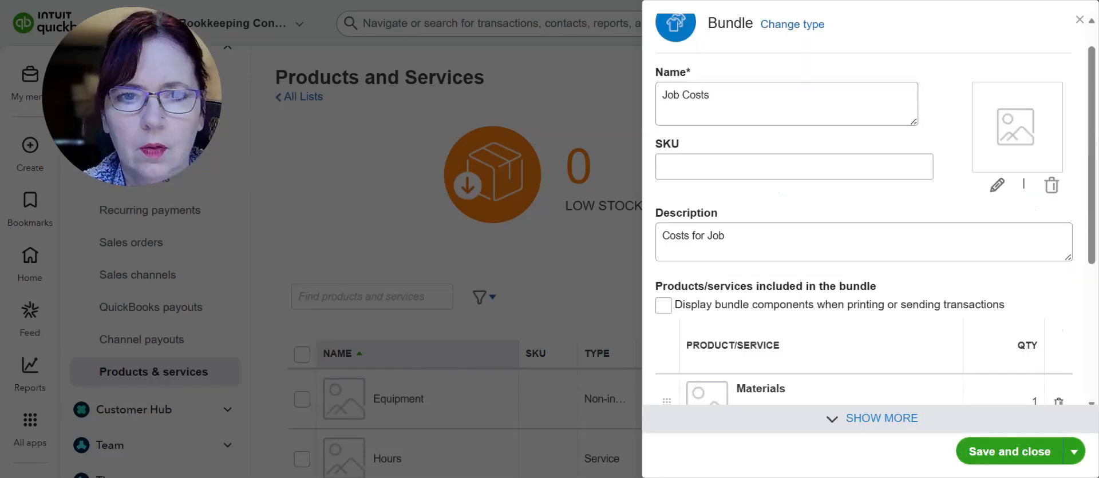
click(971, 455)
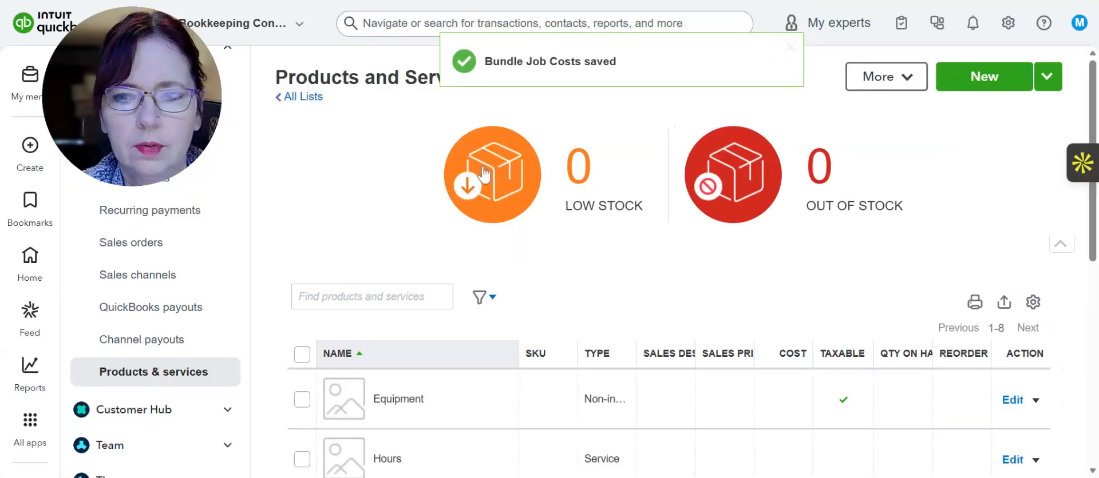
Open the Projects list and filter it to show projects of all statuses
scroll(148, 351, up, 4)
scroll(148, 349, down, 5)
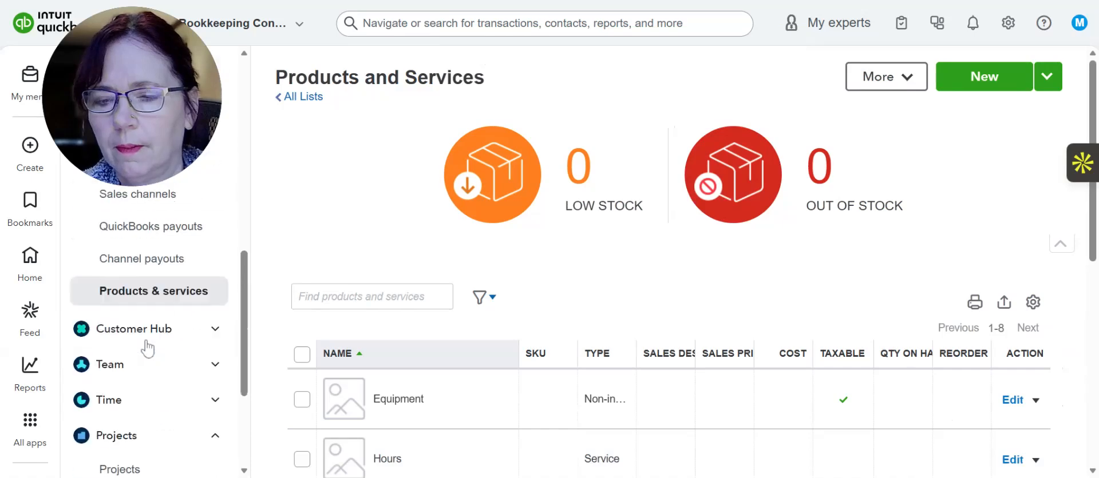
scroll(146, 346, down, 4)
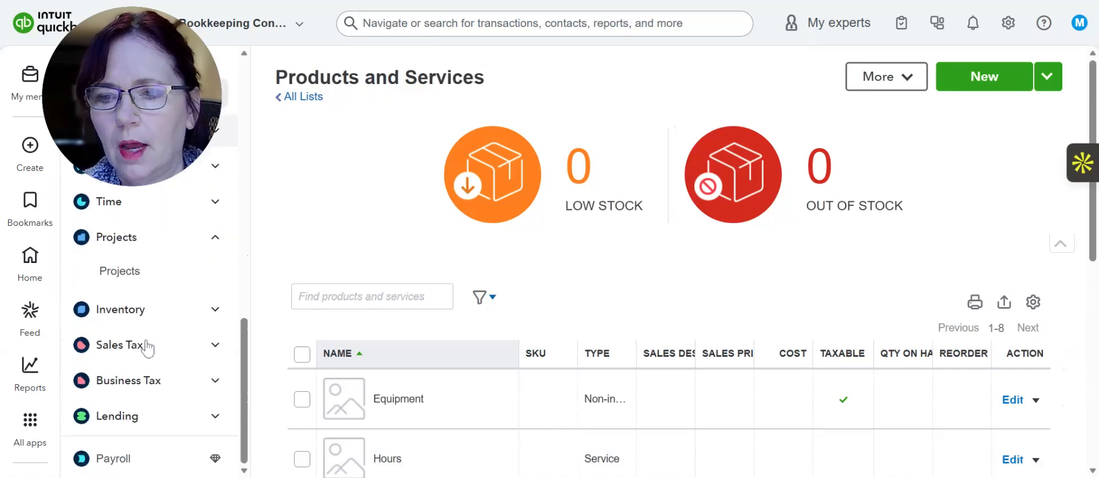
click(136, 278)
click(400, 168)
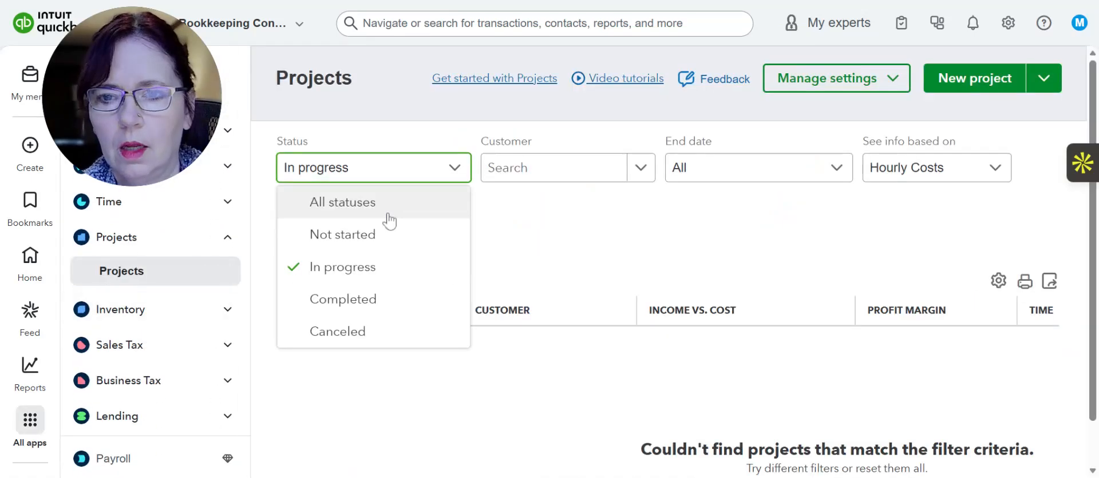
click(388, 215)
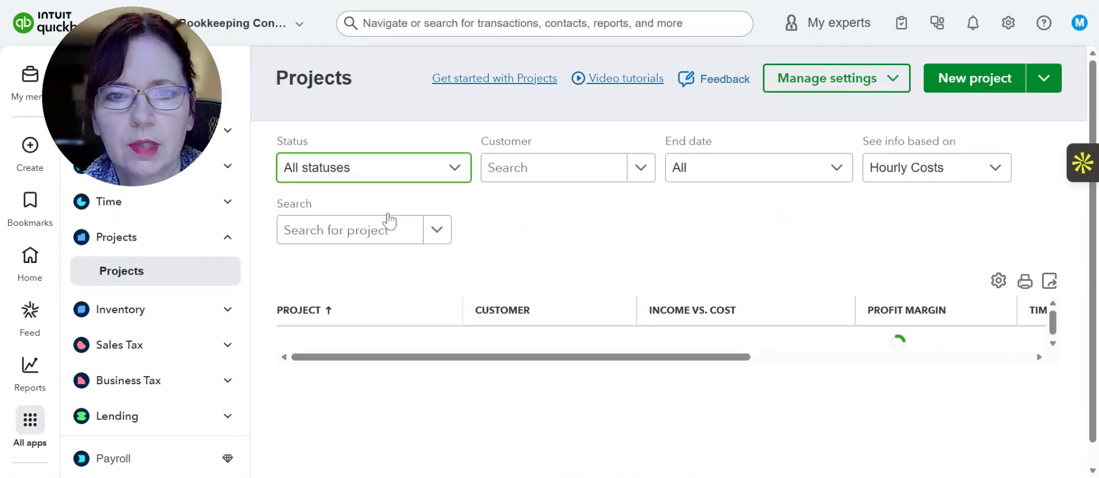
Open the customer's House project and start a new estimate for it
scroll(509, 204, down, 1)
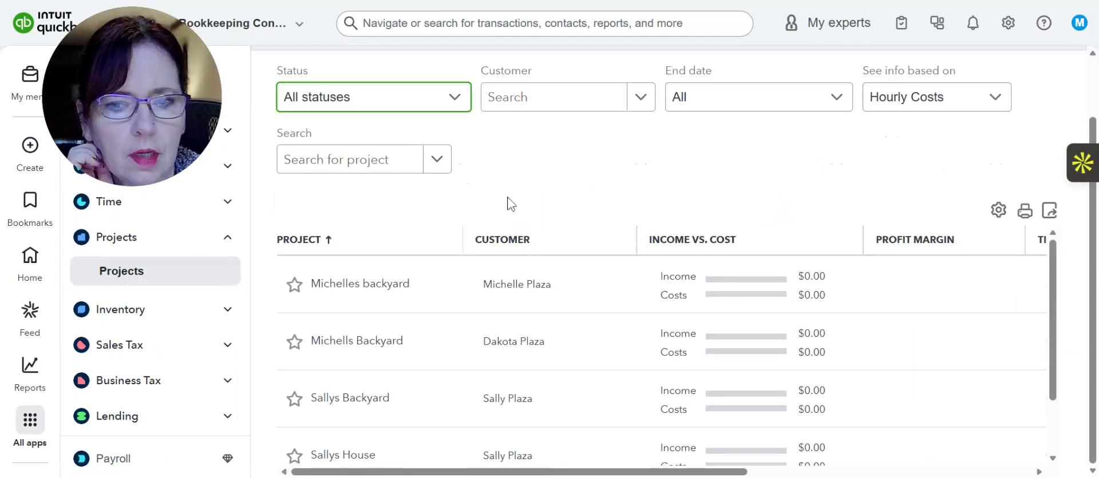
scroll(507, 288, down, 1)
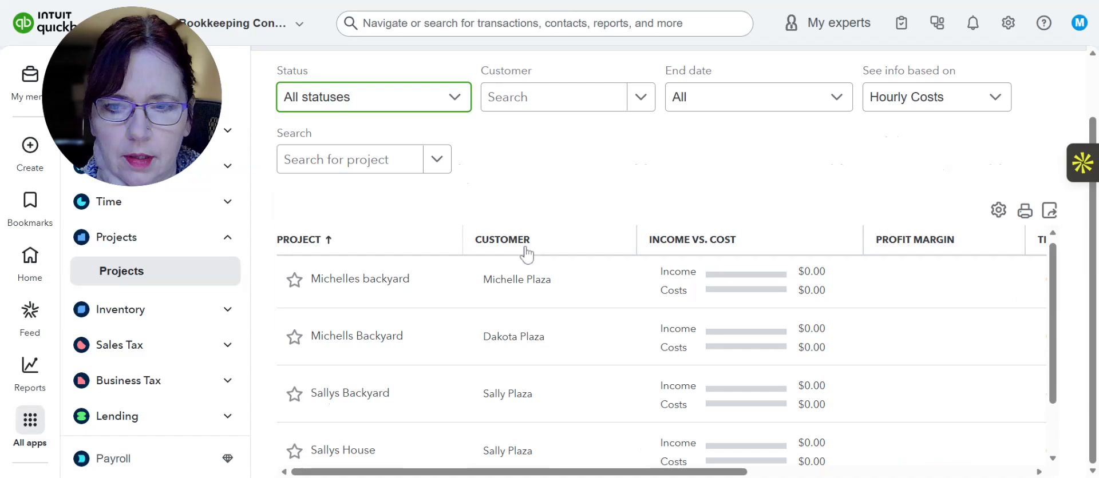
scroll(527, 400, down, 1)
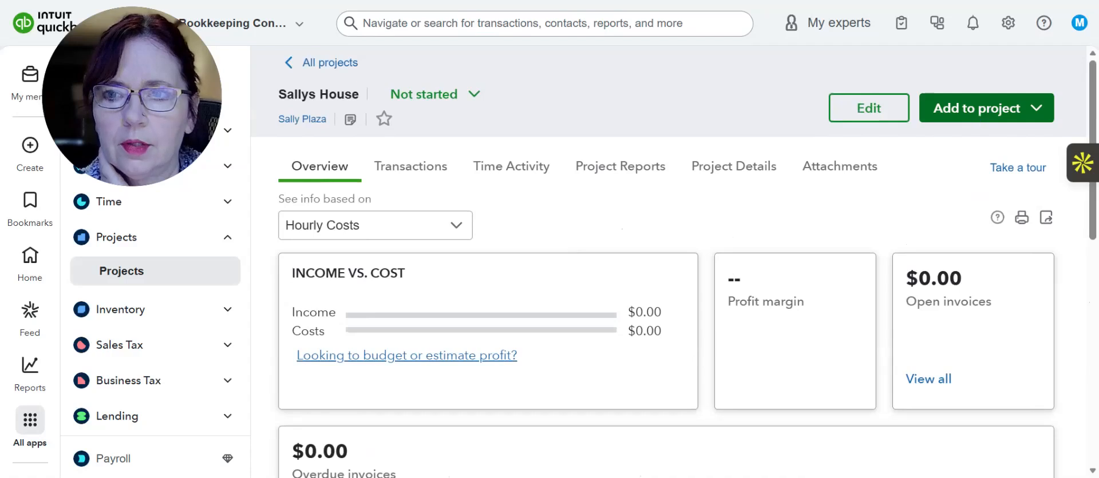
click(974, 118)
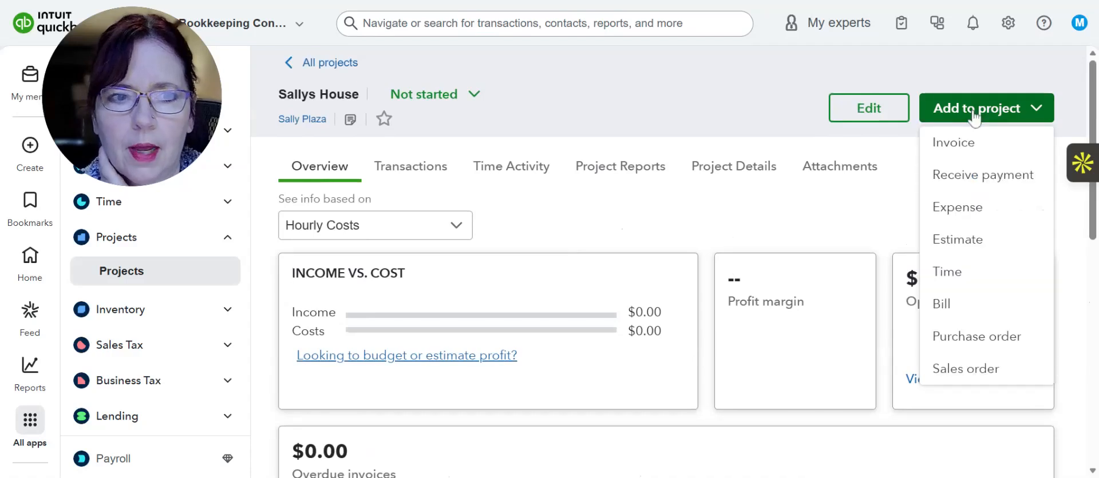
click(974, 237)
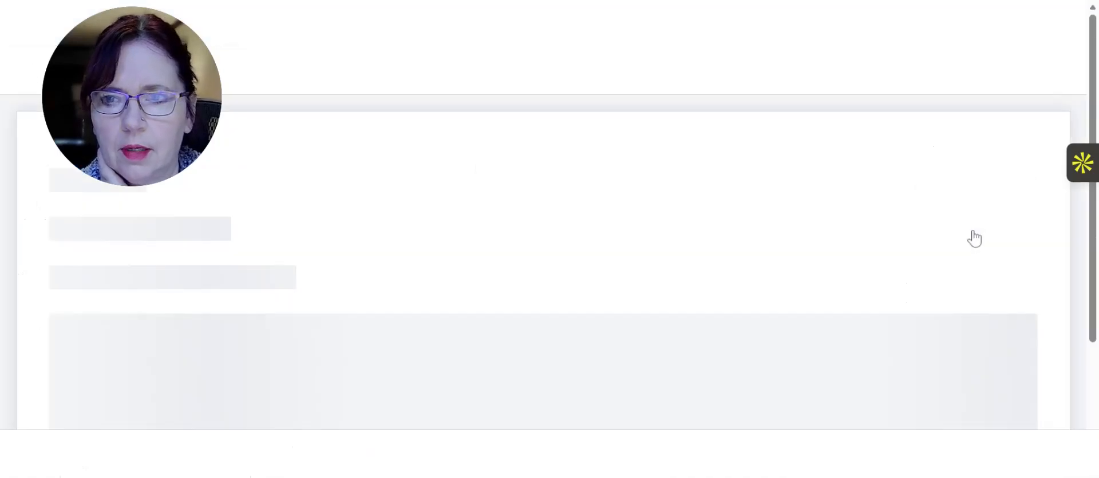
Add the Job Costs bundle as the estimate's first line and go to its Materials component
click(289, 324)
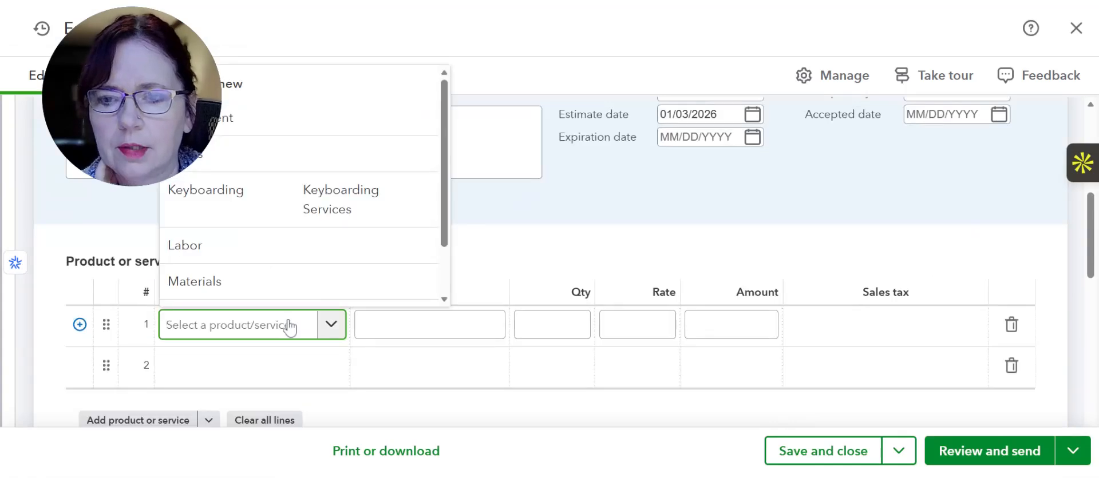
text(j)
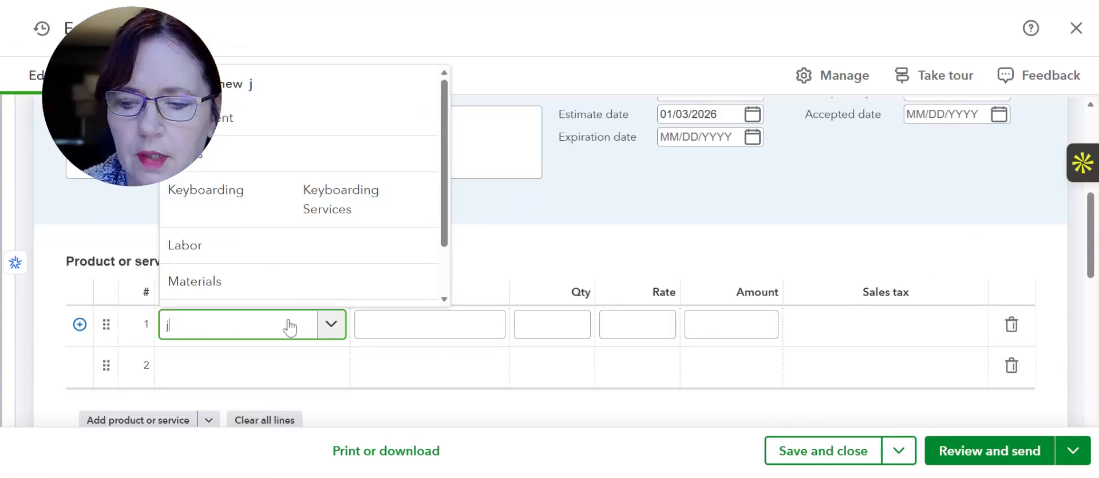
text(ob)
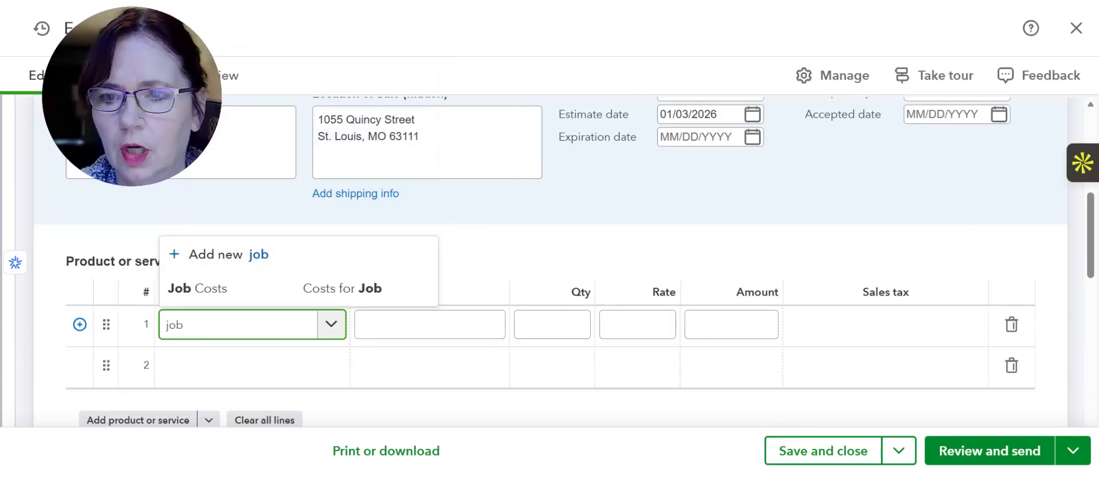
click(273, 299)
scroll(417, 233, down, 1)
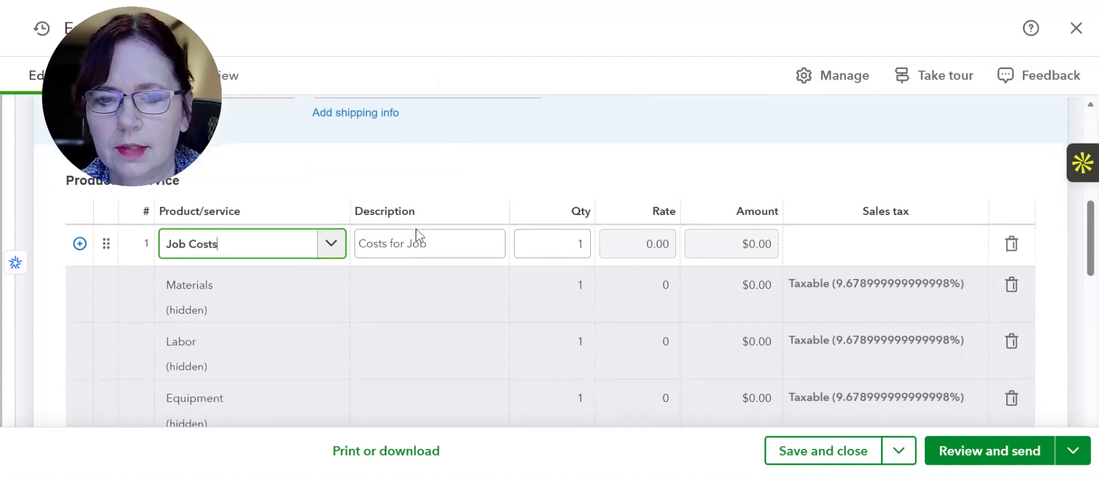
click(261, 293)
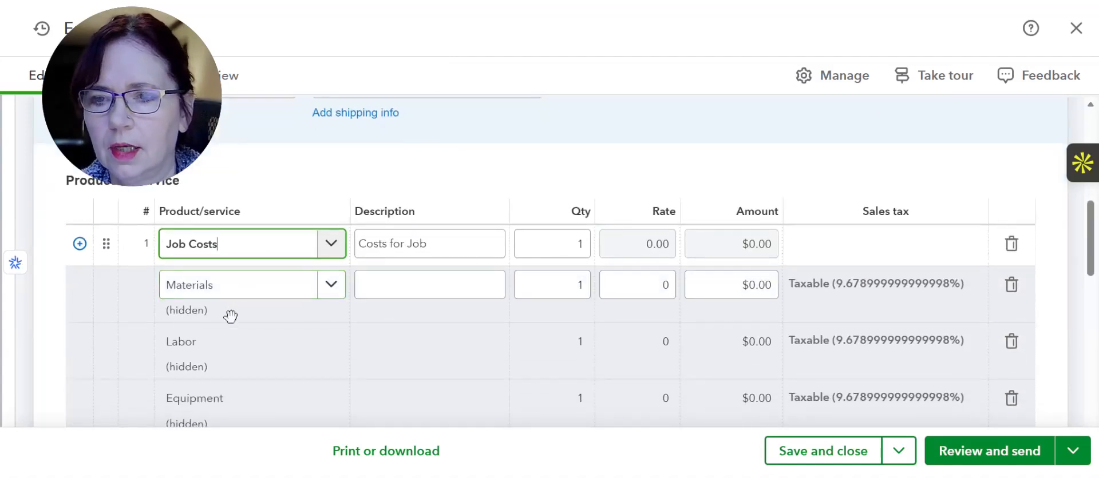
Examine the Materials, Labor and Equipment component lines of the Job Costs bundle in the estimate
click(216, 413)
click(203, 349)
click(190, 312)
click(185, 368)
click(184, 403)
click(228, 303)
click(240, 410)
Set the bundle's component amounts to 400 for Materials, 1000 for Labor and 700 for Equipment
click(763, 229)
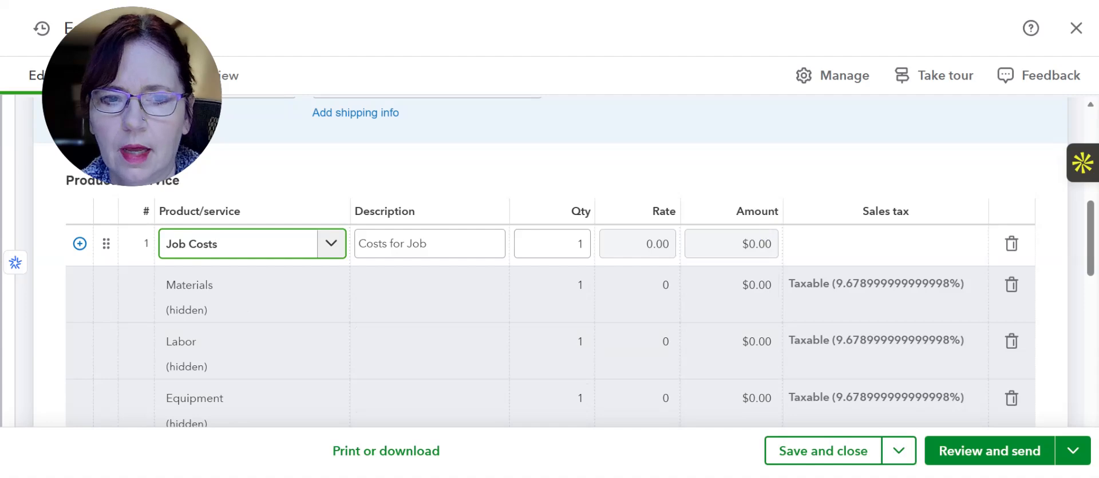
click(744, 285)
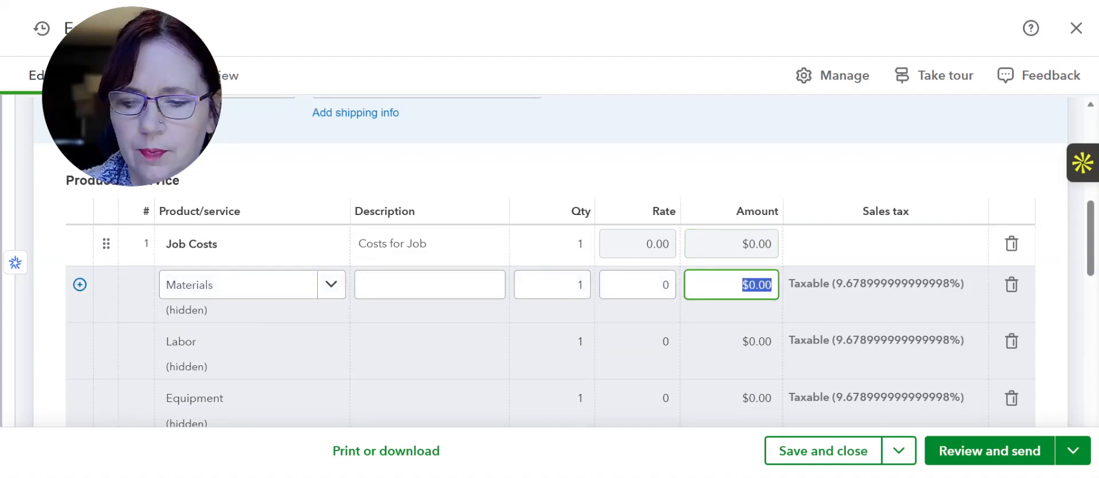
text(400)
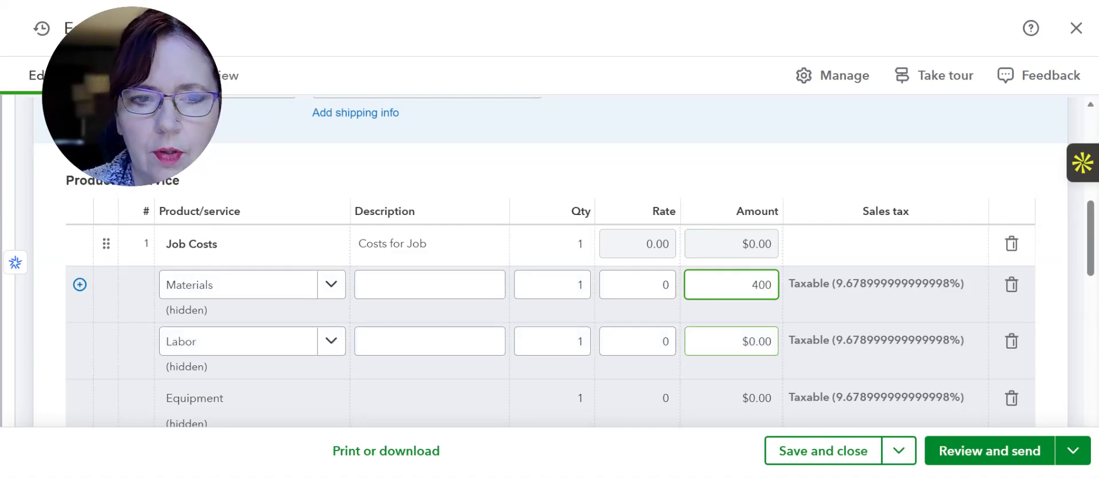
click(744, 342)
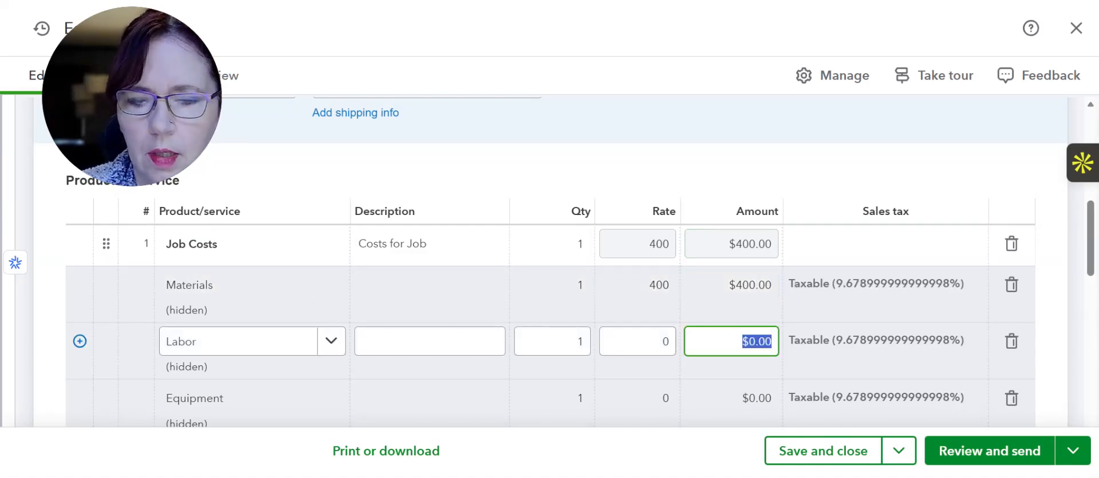
text(1000)
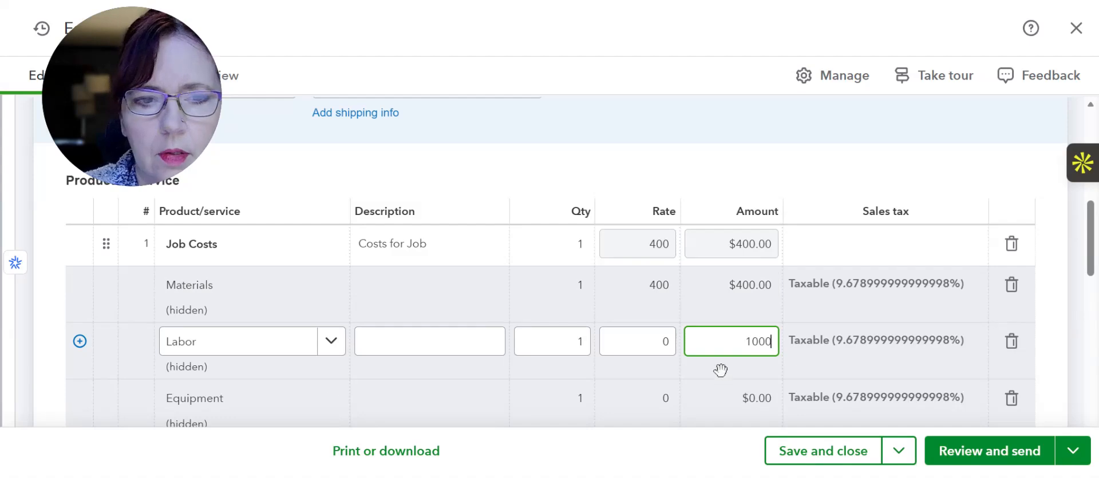
click(727, 399)
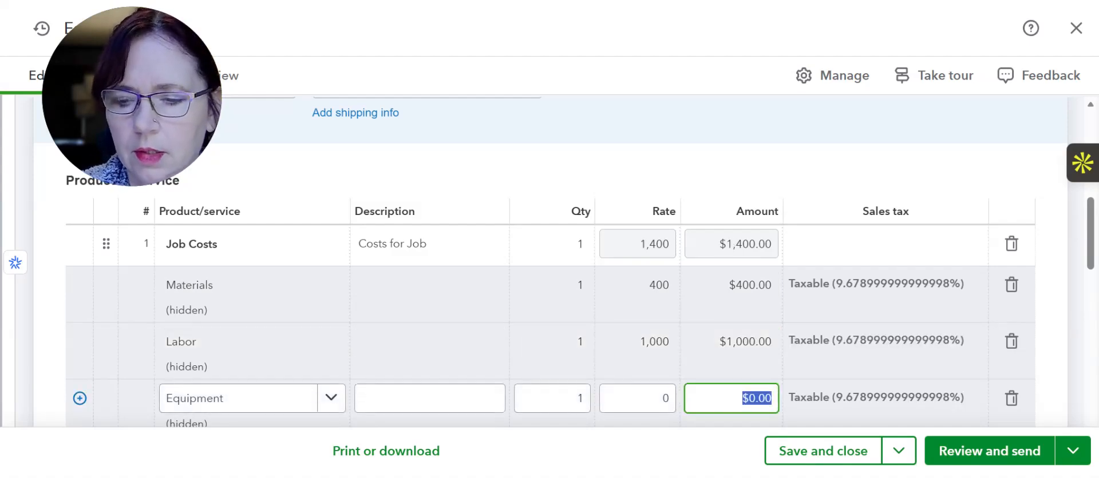
text(700)
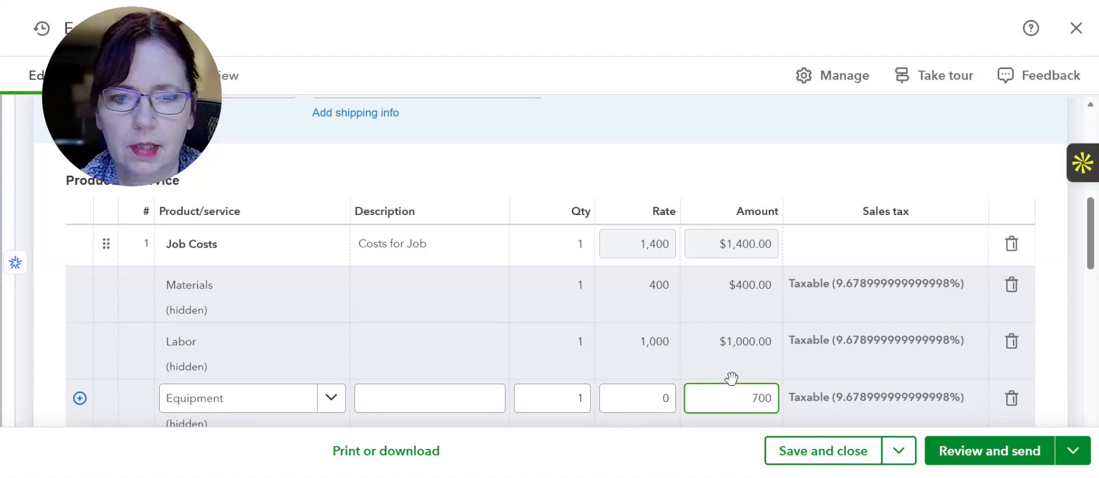
click(649, 398)
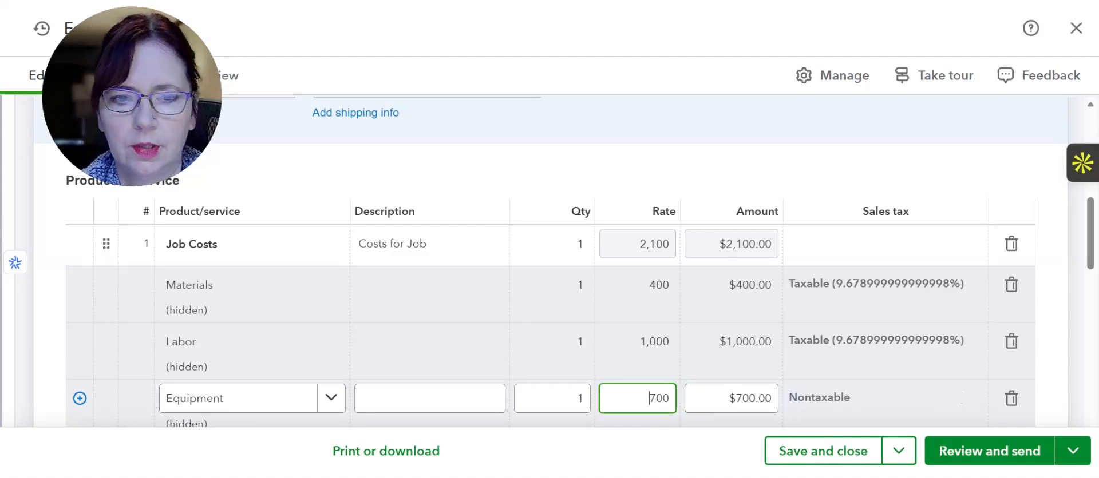
Check the estimate's subtotal and sales tax, and save and close the estimate
scroll(900, 215, down, 3)
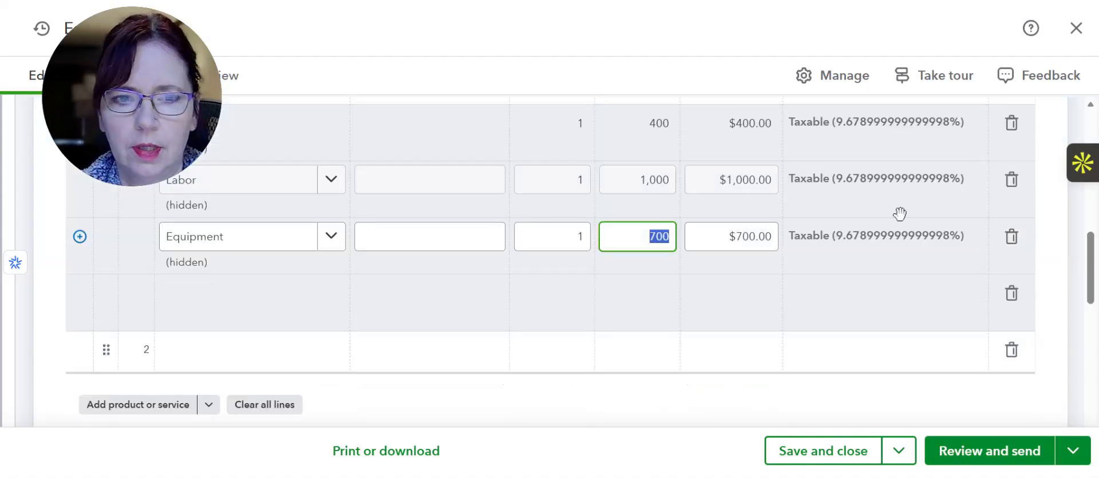
scroll(899, 214, down, 5)
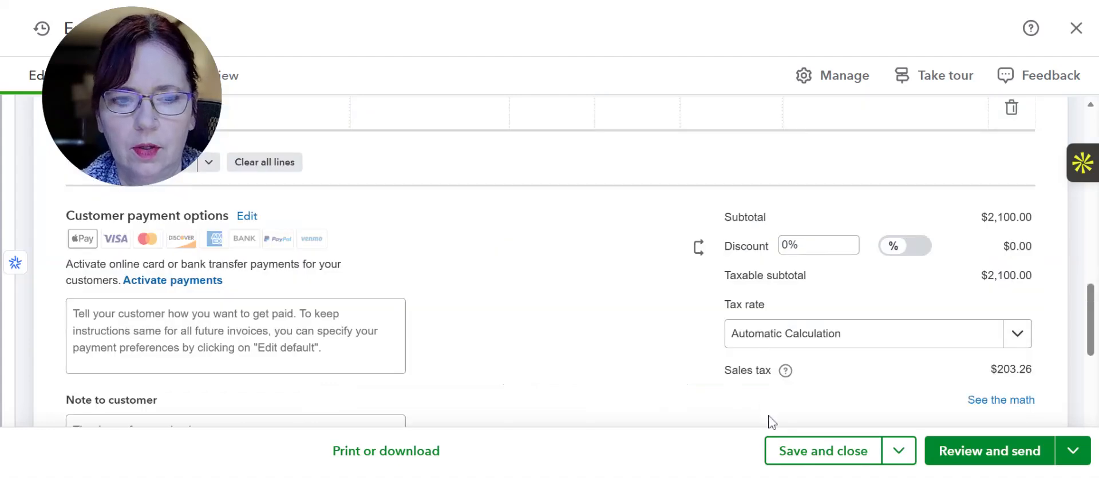
click(786, 457)
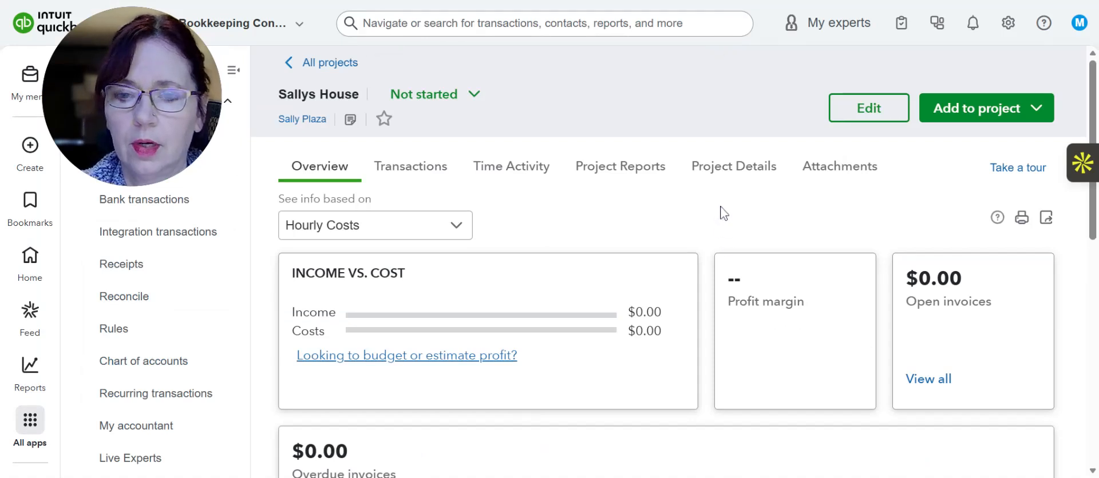
Look over the House project's overview and open its list of transactions to find the saved estimate
scroll(721, 216, down, 4)
scroll(719, 214, down, 2)
scroll(720, 214, up, 6)
click(456, 224)
click(508, 200)
click(415, 172)
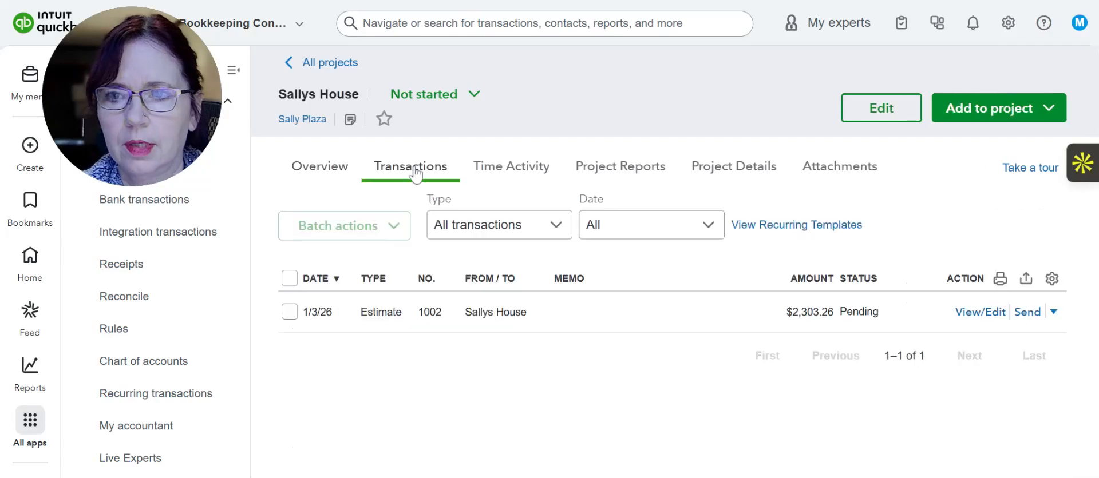